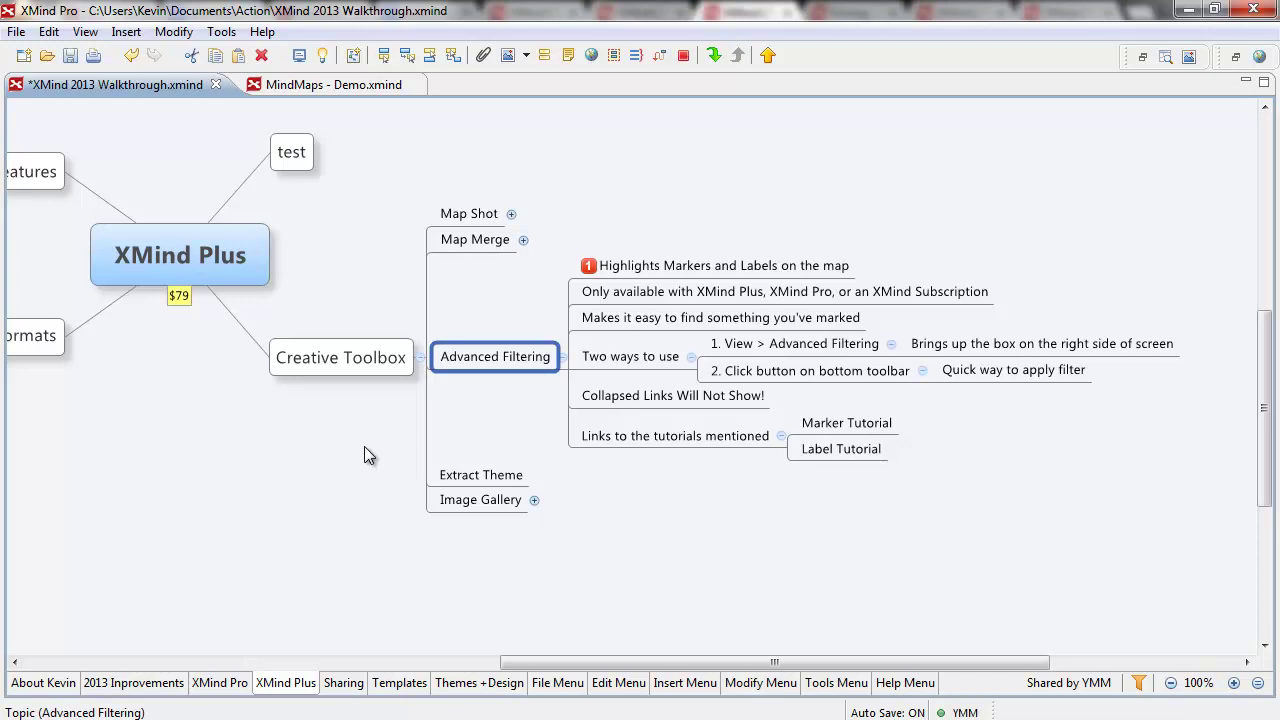
# Examine the marker categories that can be inserted on the "Highlights Markers and Labels on the map" topic, including Task Priority, Task Progress and Flags.
pyautogui.click(208, 256)
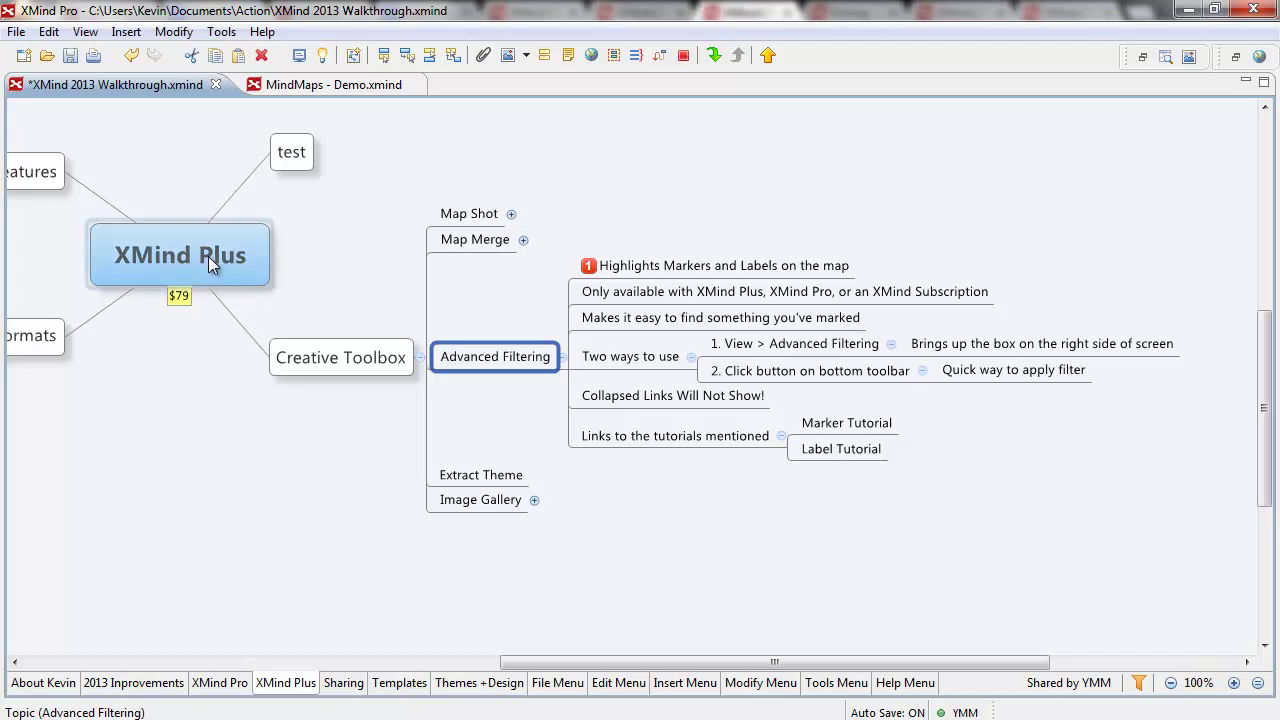
pyautogui.click(320, 363)
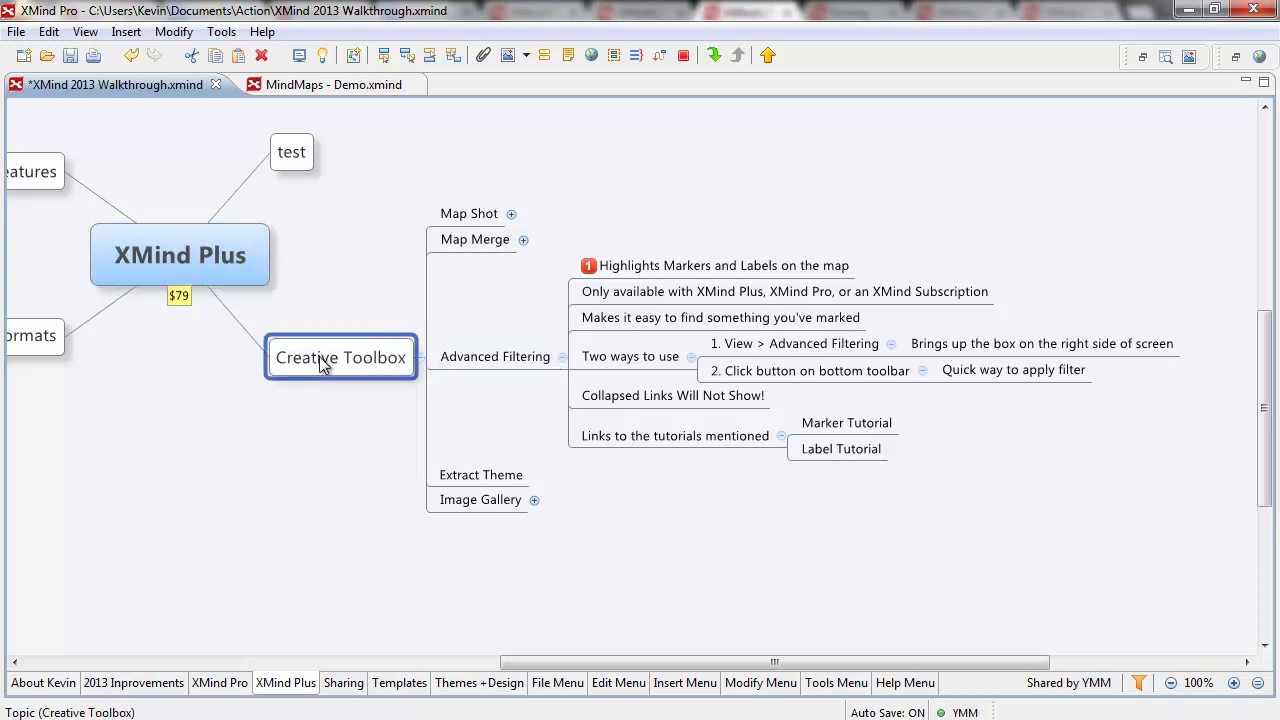
pyautogui.click(625, 271)
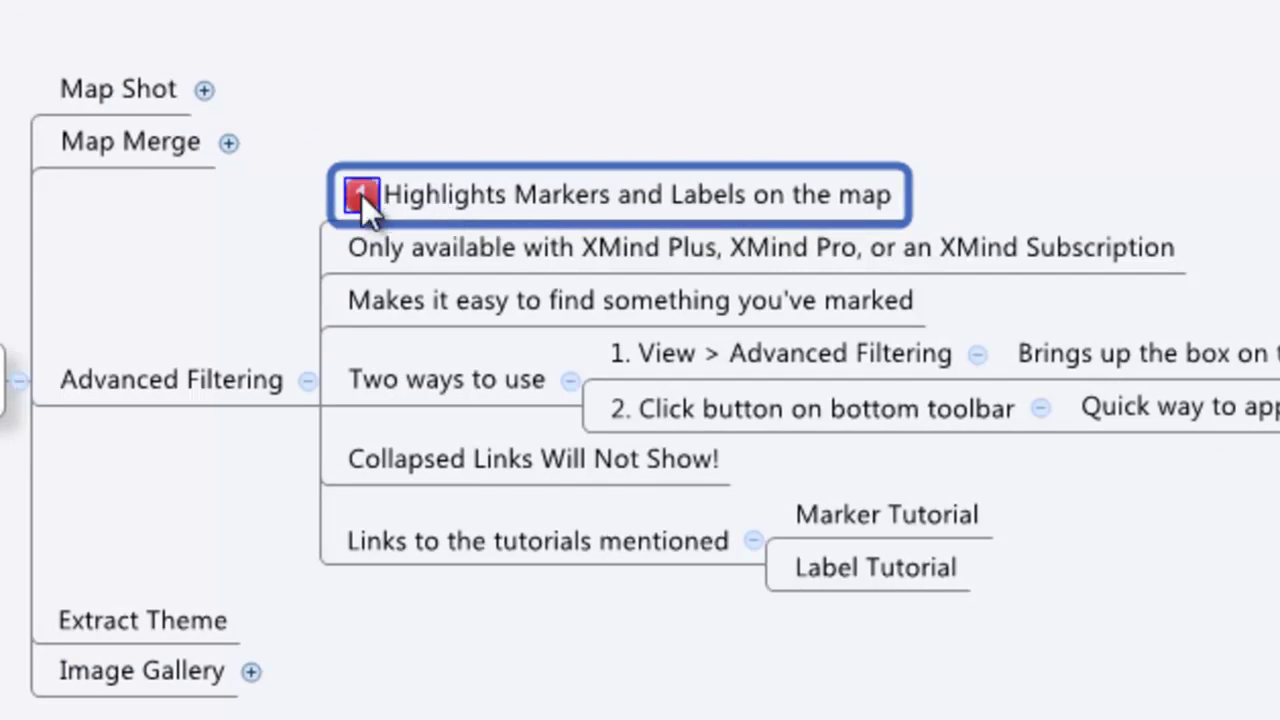
pyautogui.hotkey('alt', 'i')
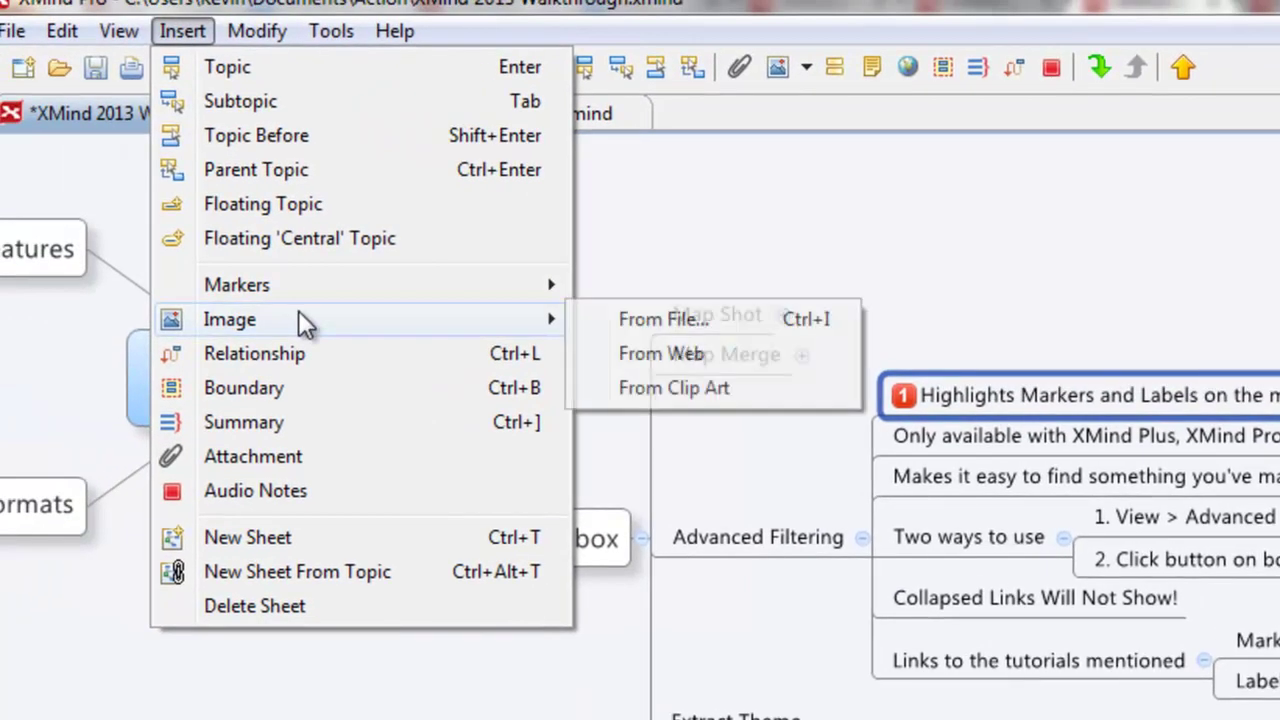
pyautogui.moveTo(562, 287)
pyautogui.moveTo(693, 291)
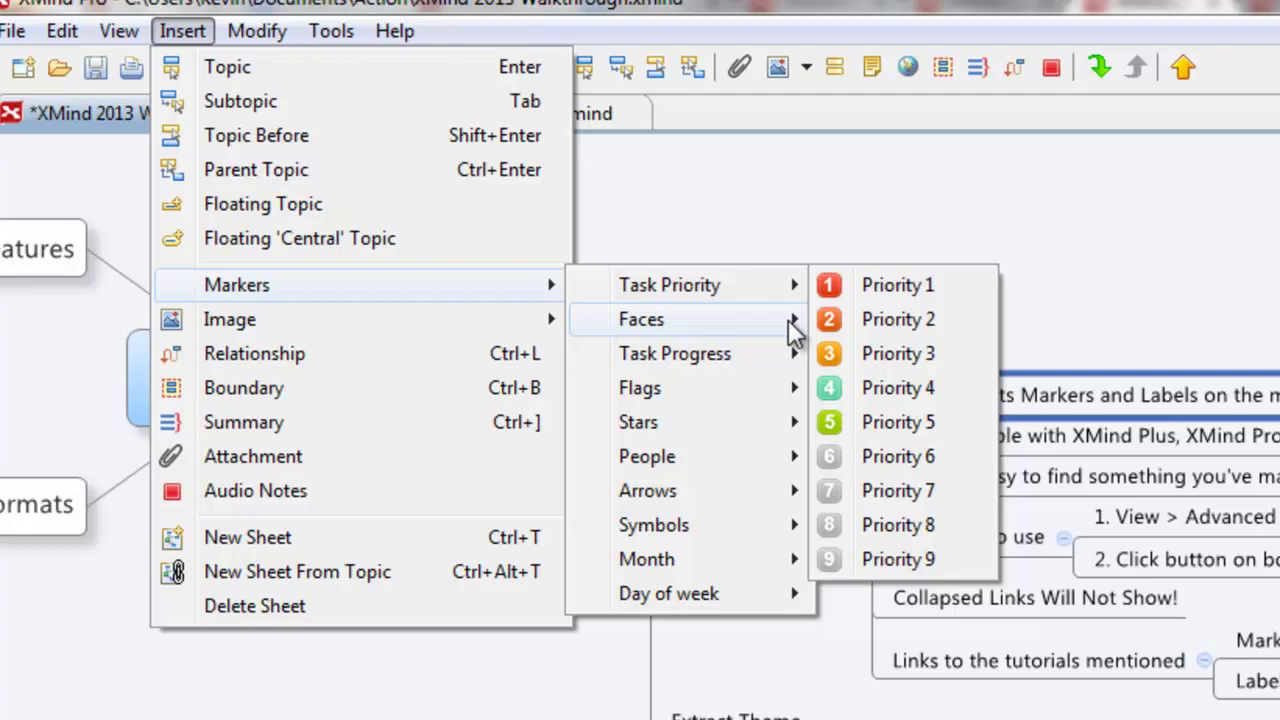
pyautogui.moveTo(788, 319)
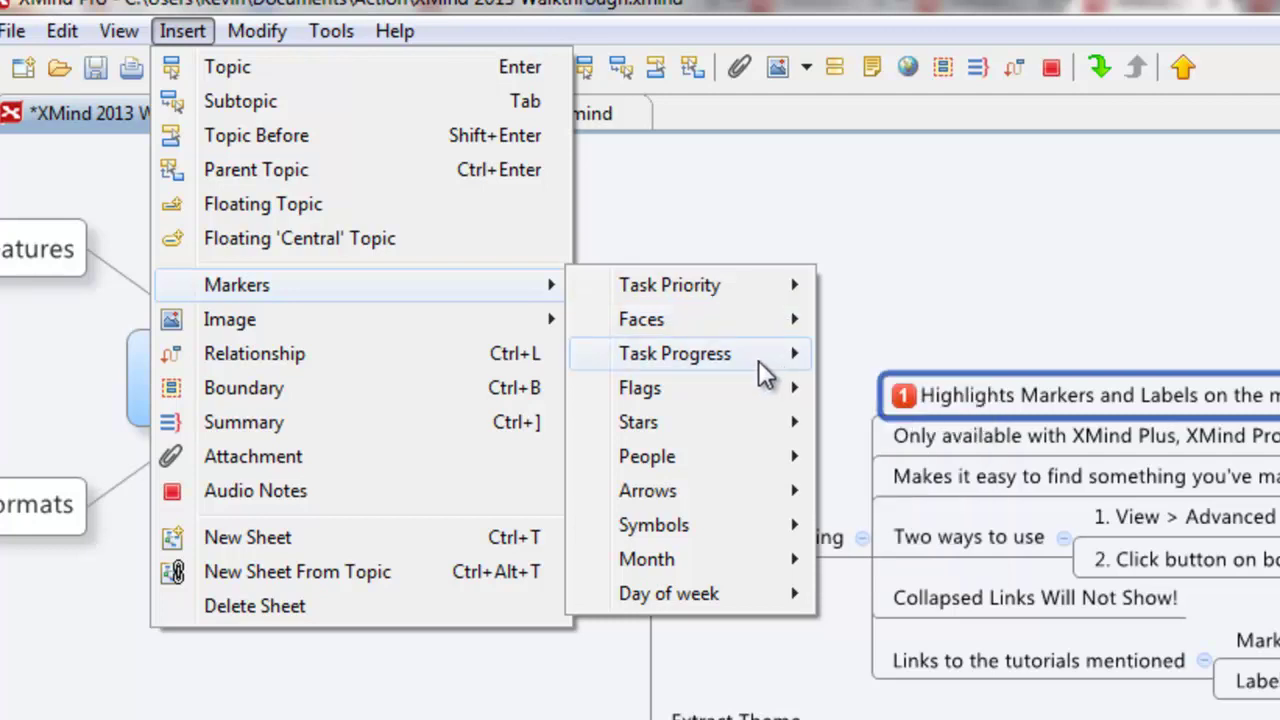
pyautogui.moveTo(760, 368)
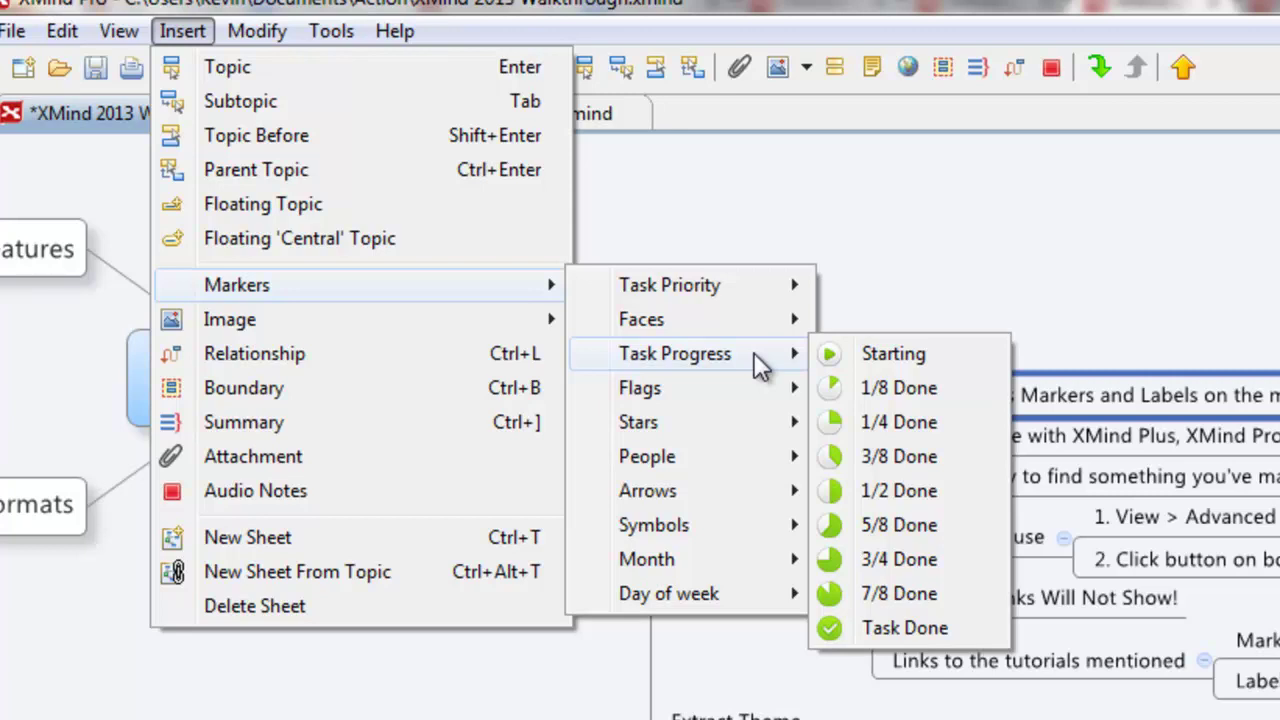
pyautogui.moveTo(713, 382)
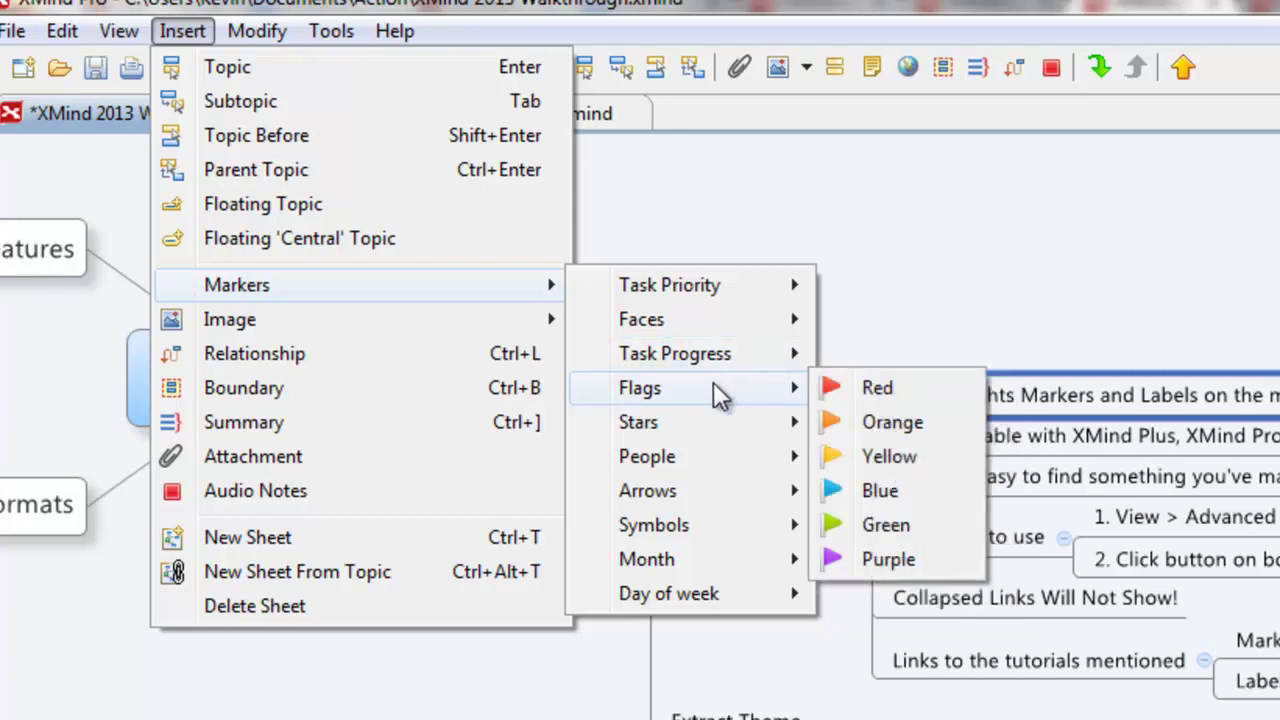
pyautogui.click(816, 620)
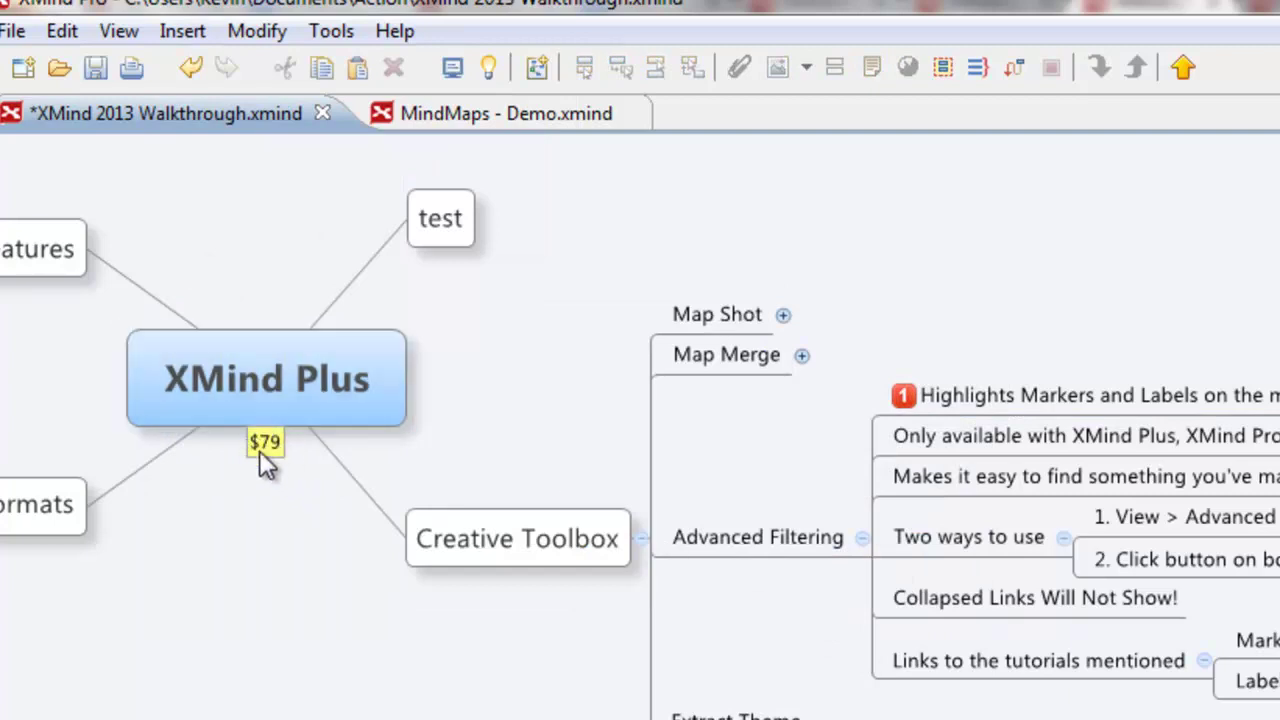
# Add the label "label" to the "Highlights Markers and Labels on the map" topic.
pyautogui.click(1074, 394)
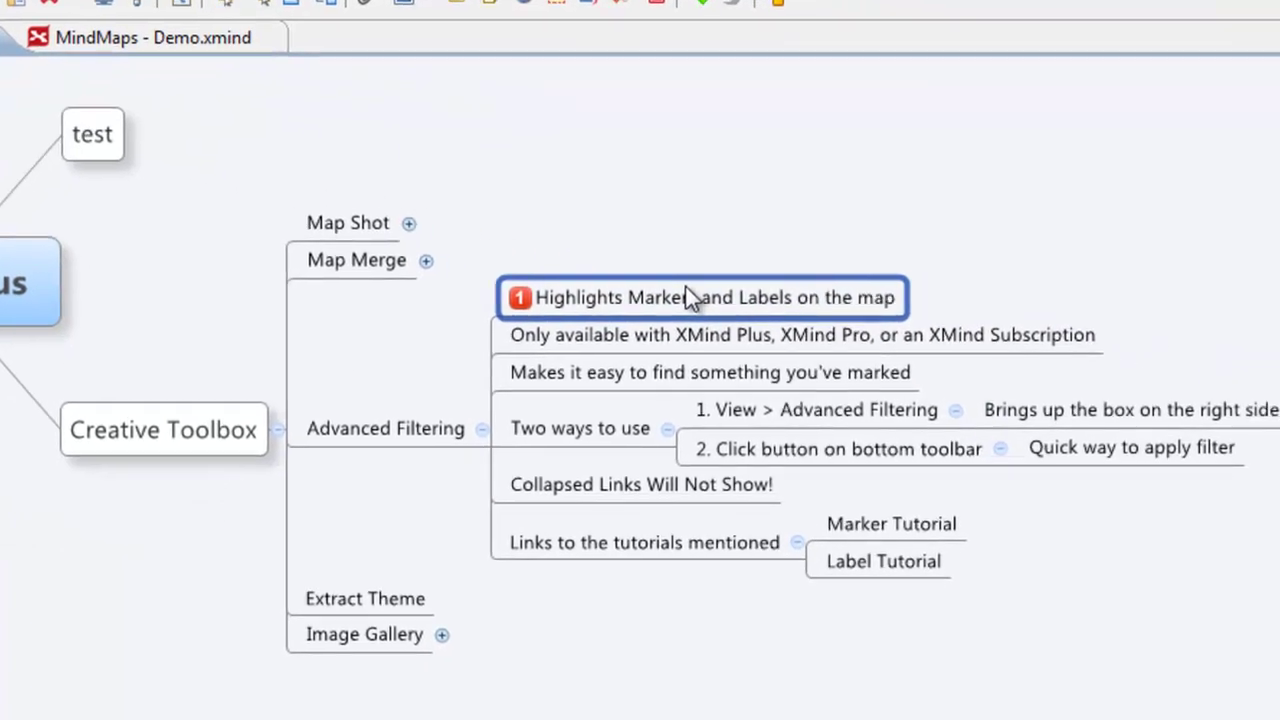
pyautogui.press('F3')
pyautogui.write('labe')
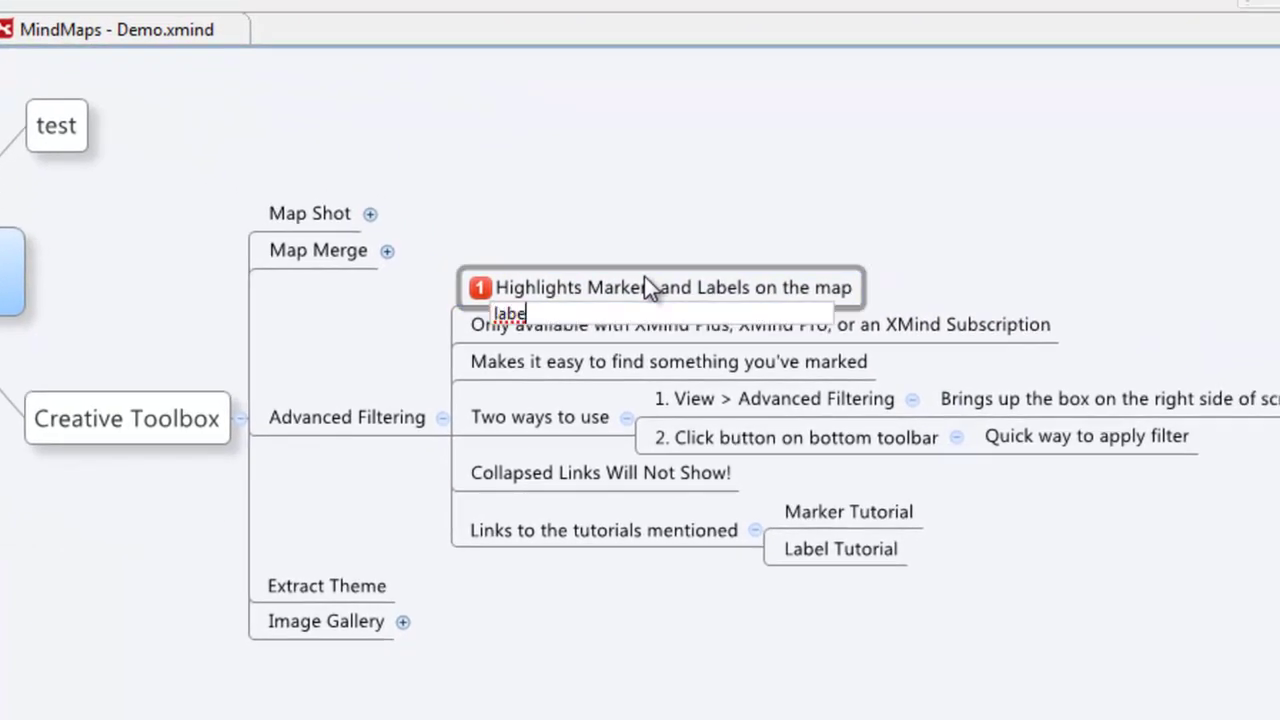
pyautogui.write('l')
pyautogui.press('Return')
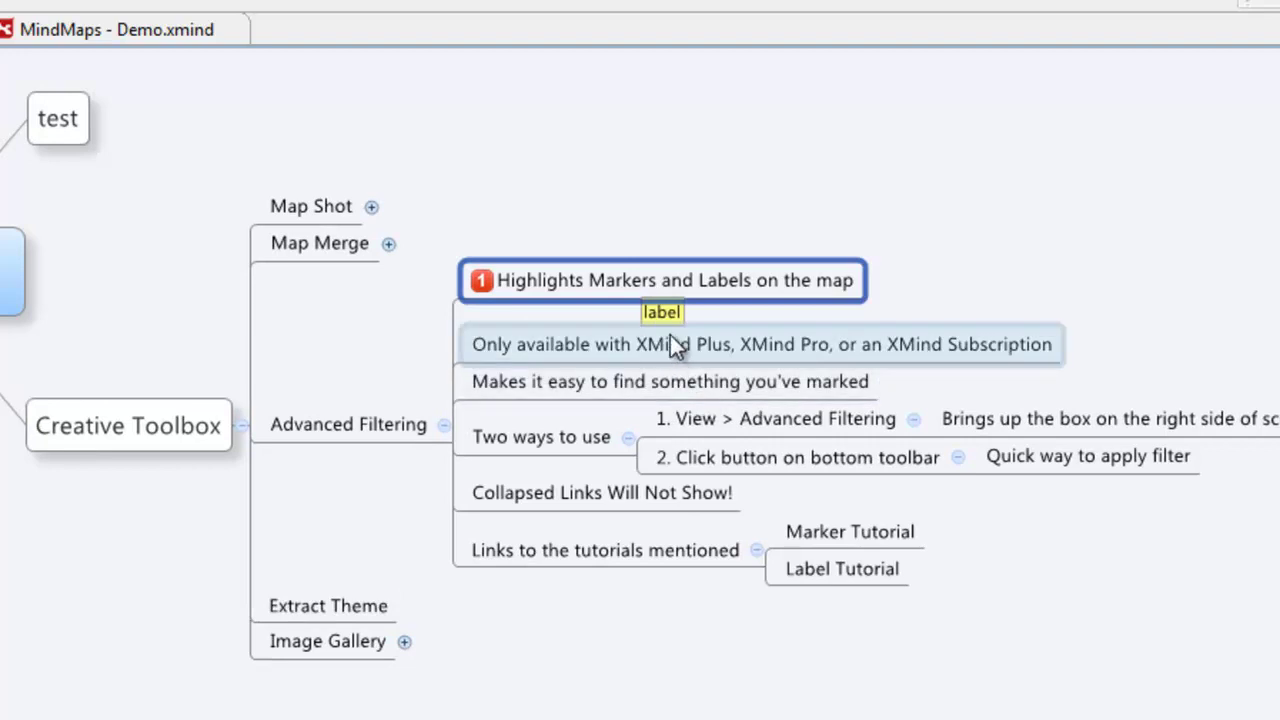
pyautogui.click(927, 258)
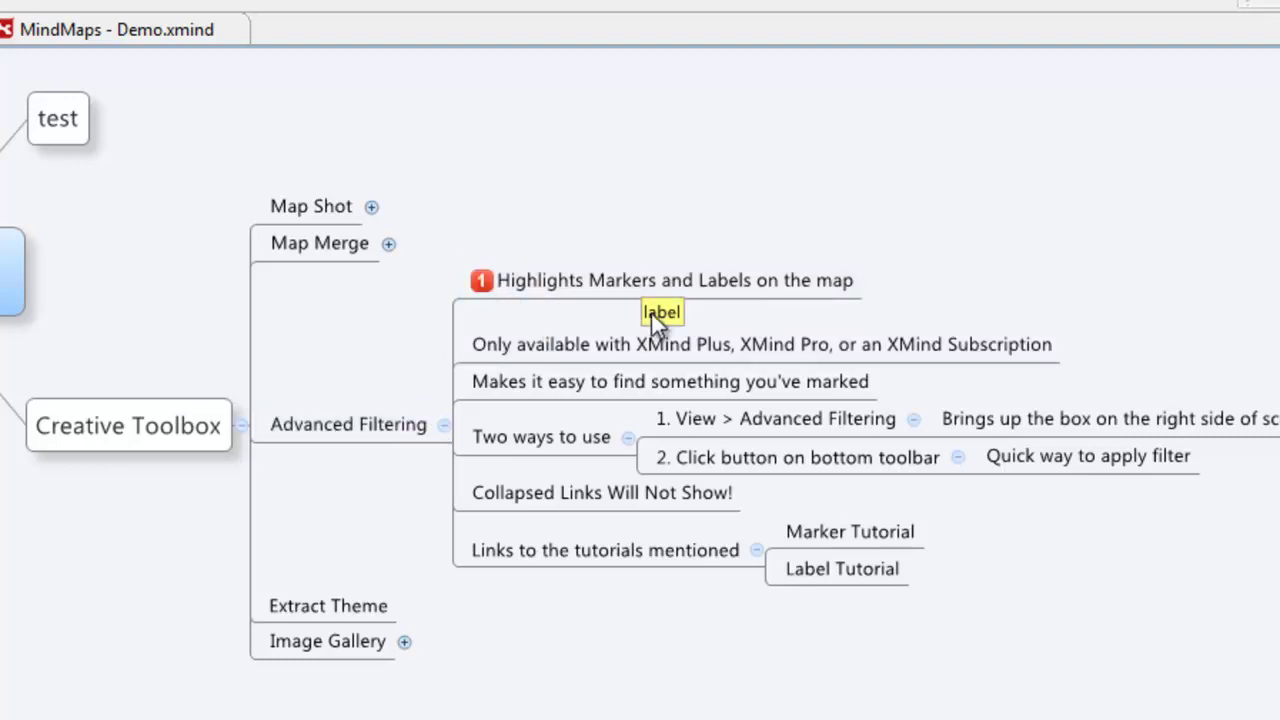
# Open the Advanced Filter view for the map and widen it slightly.
pyautogui.click(619, 391)
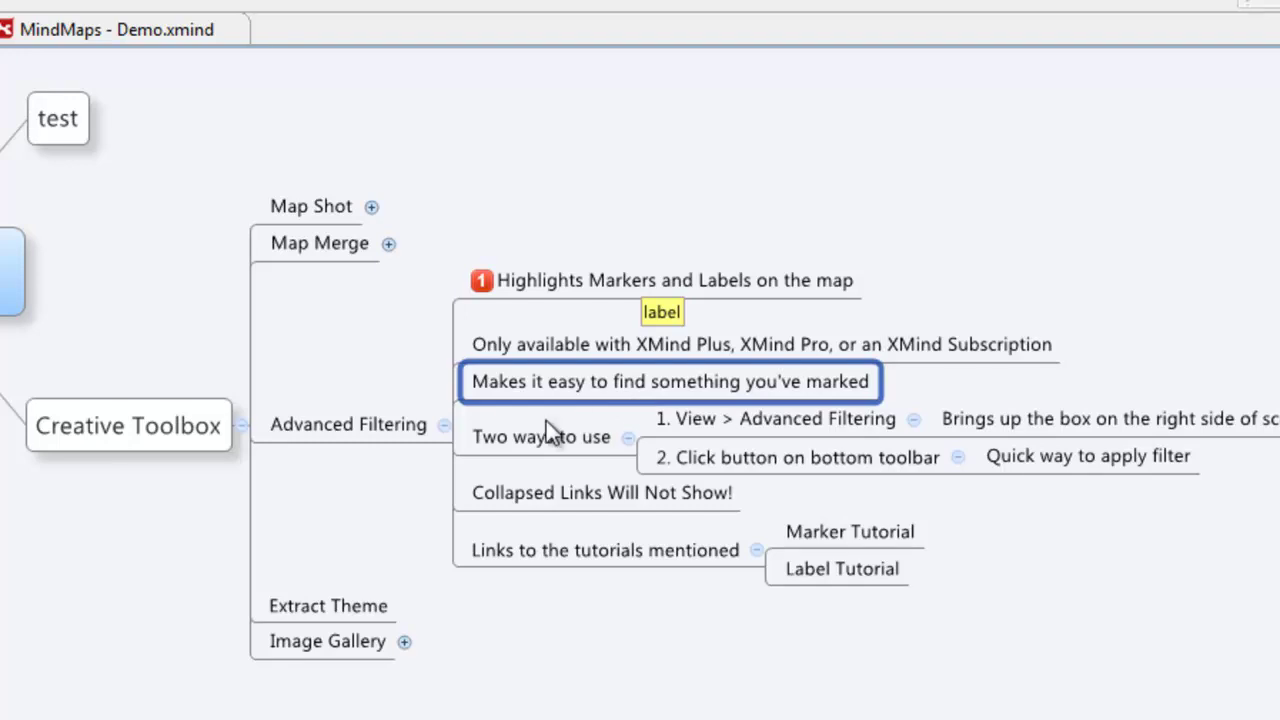
pyautogui.click(510, 440)
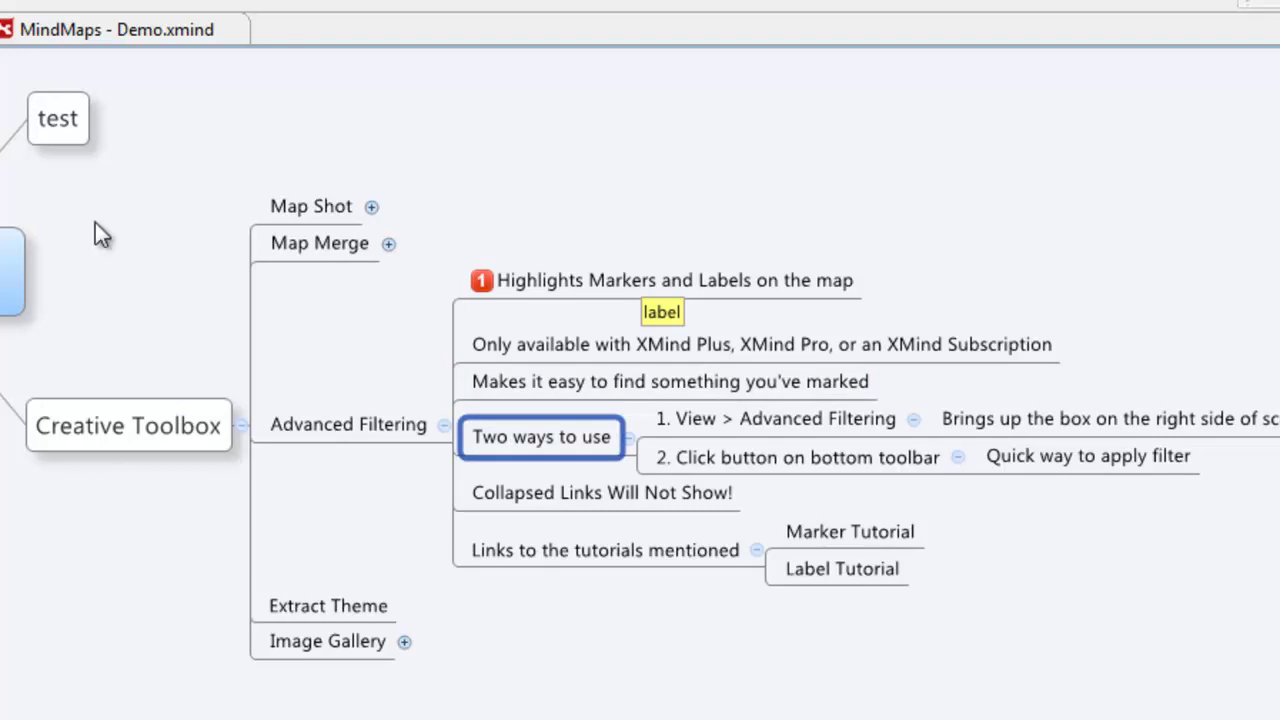
pyautogui.click(23, 12)
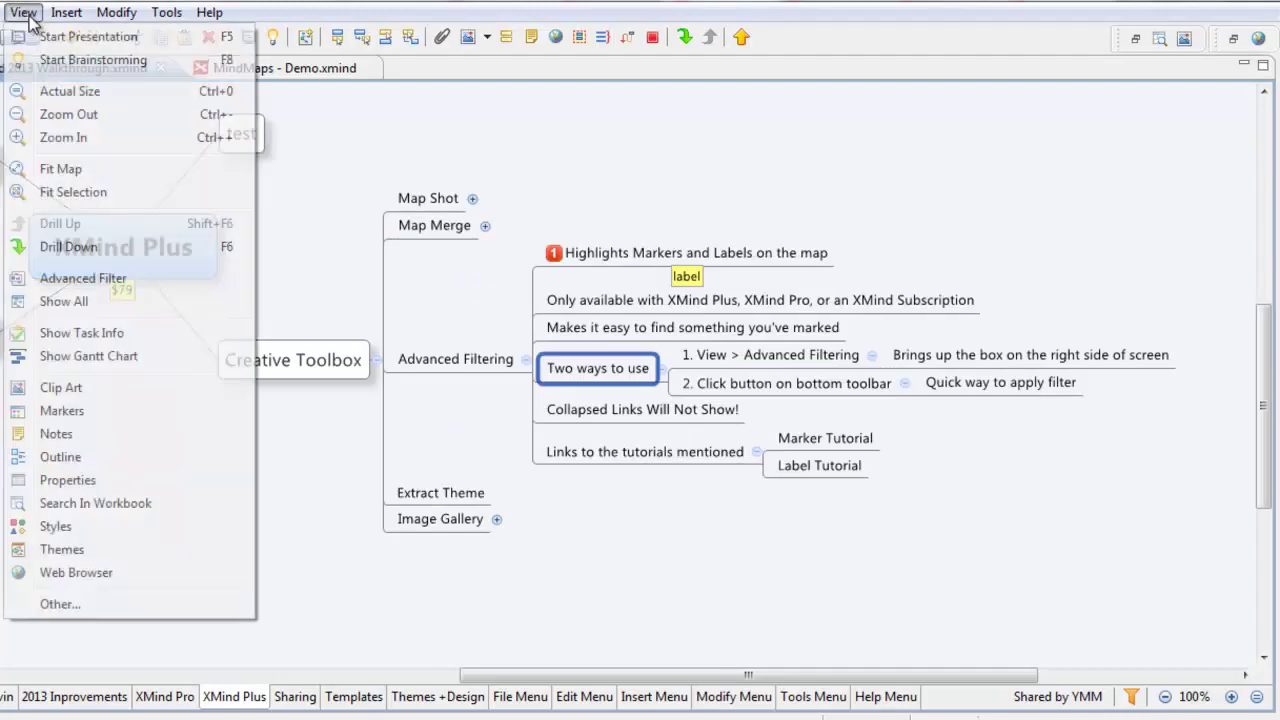
pyautogui.click(114, 278)
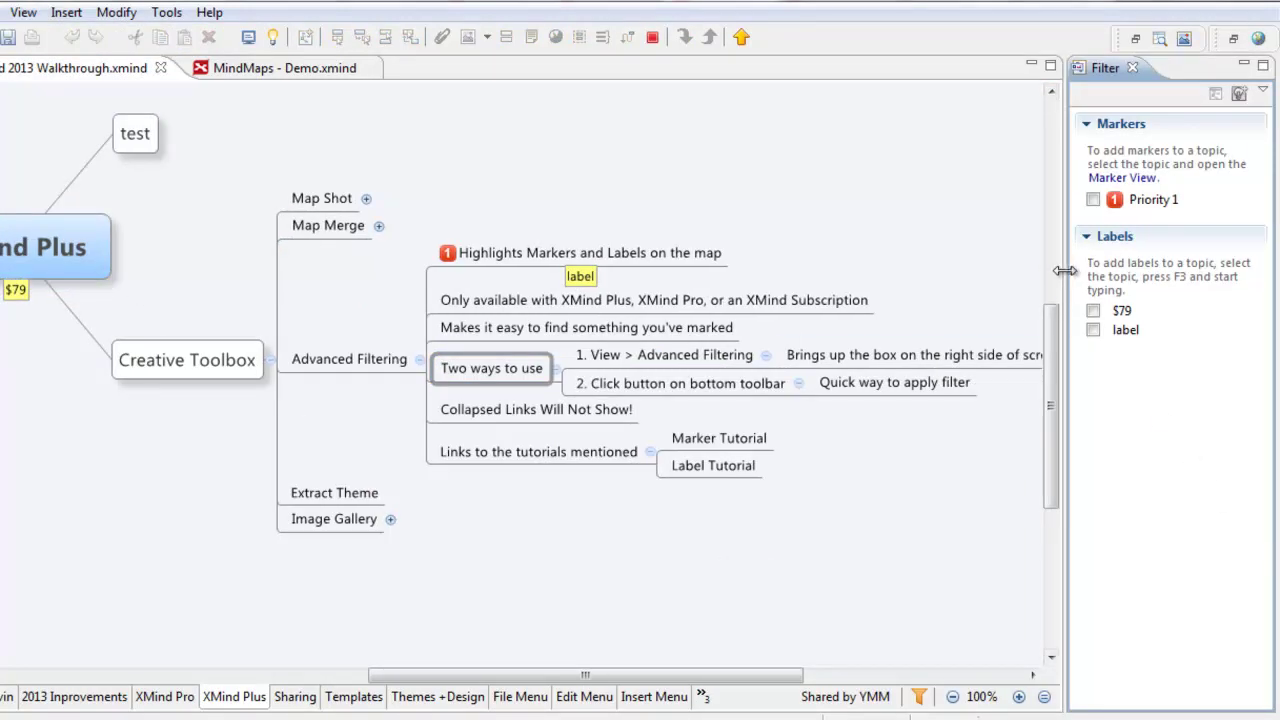
pyautogui.moveTo(1066, 271); pyautogui.dragTo(1032, 270)
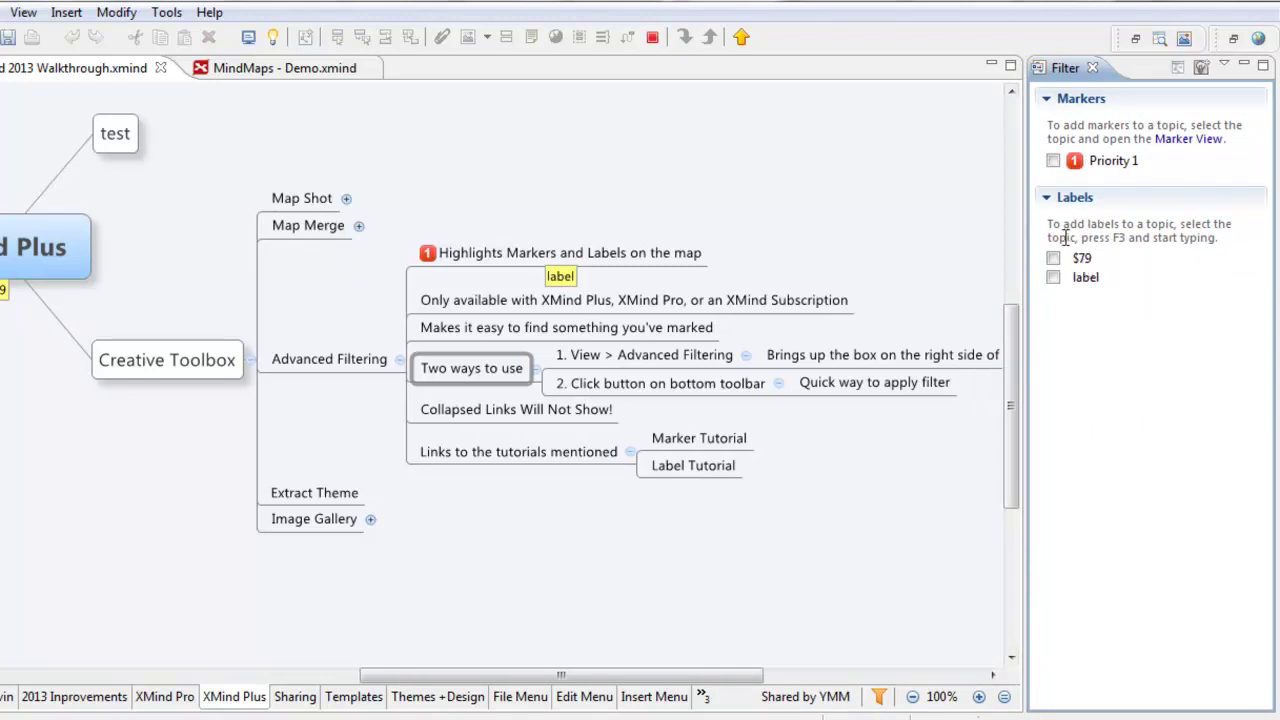
# Filter the map by the Priority 1 marker and, after clearing that, by the $79 label, clearing it as well.
pyautogui.click(1053, 162)
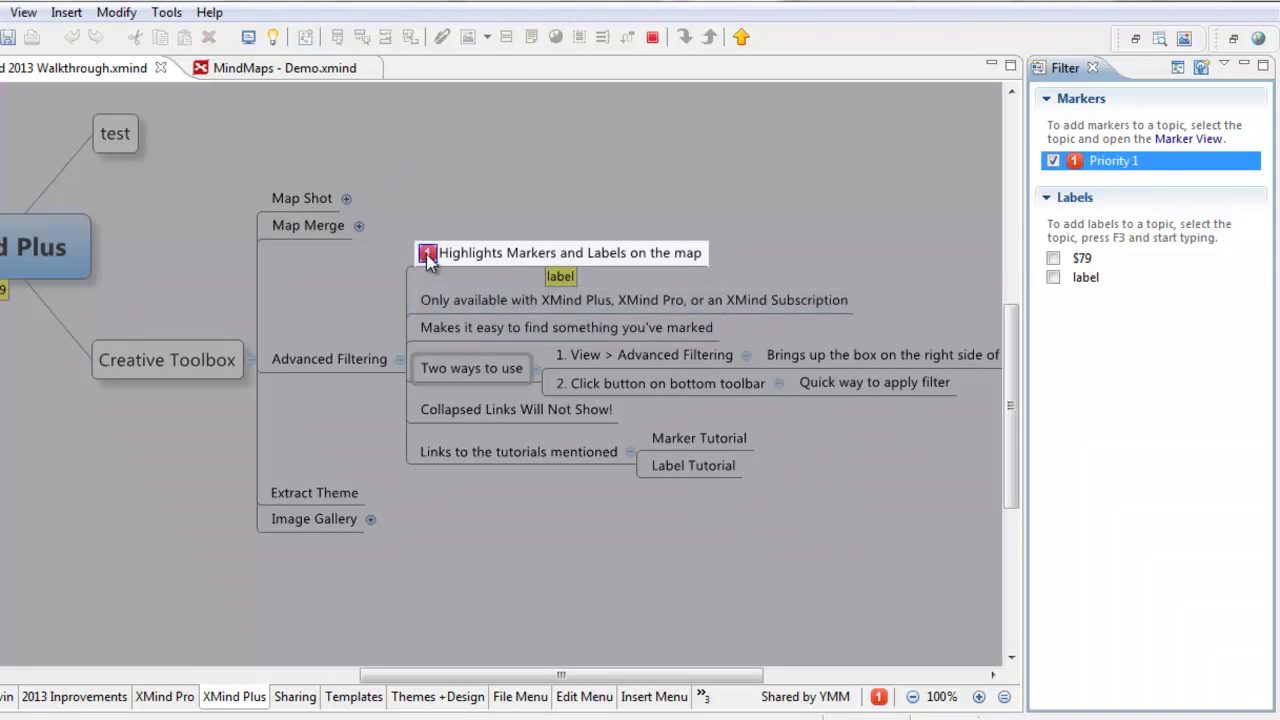
pyautogui.click(1053, 161)
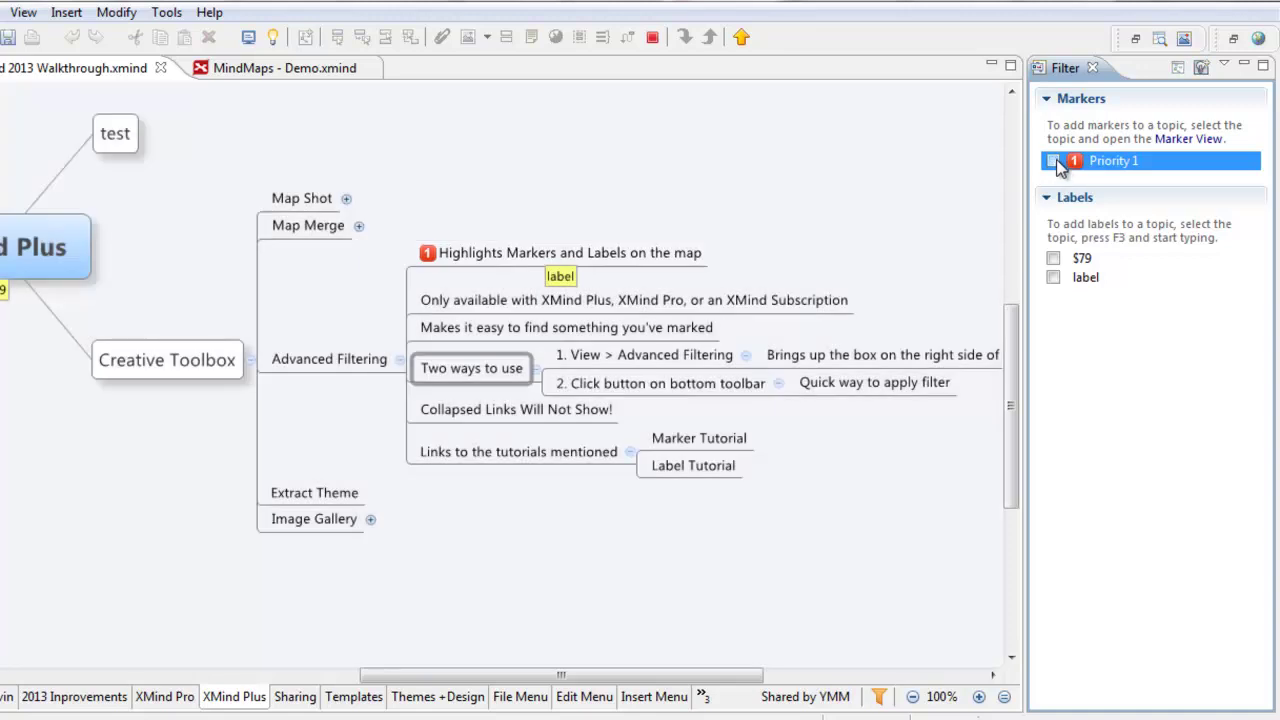
pyautogui.click(1053, 259)
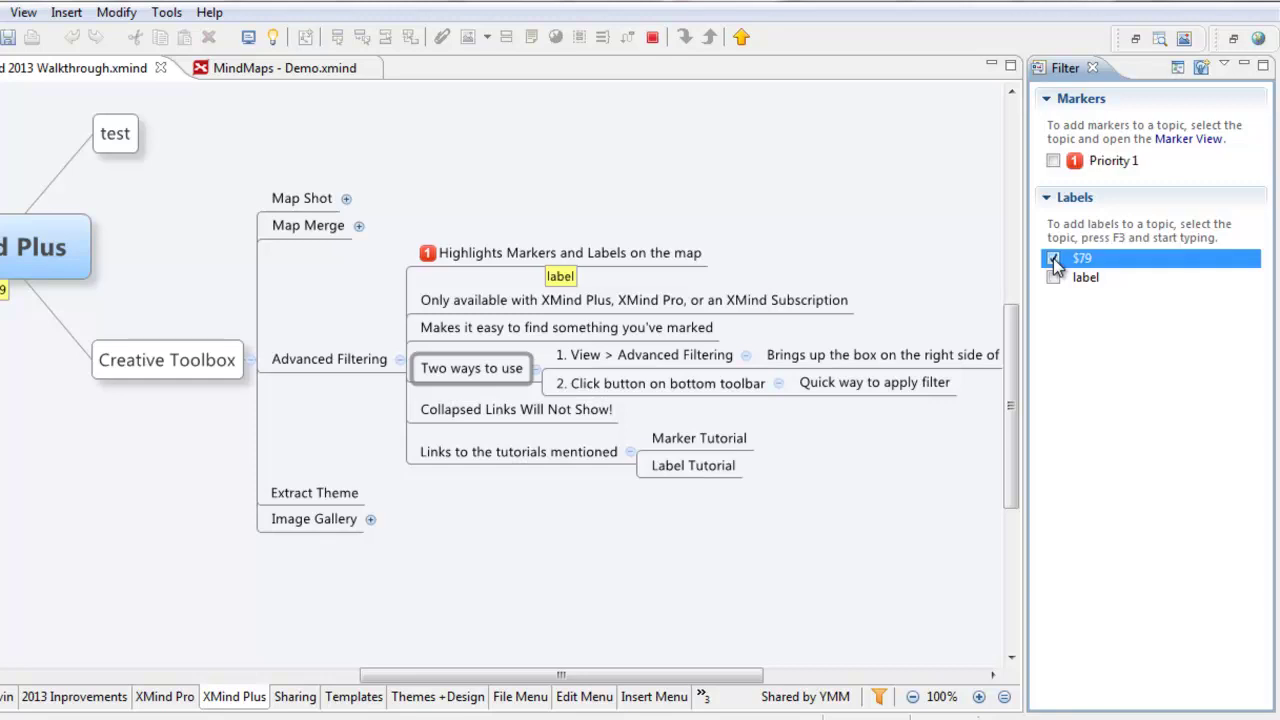
pyautogui.moveTo(514, 677); pyautogui.dragTo(452, 680)
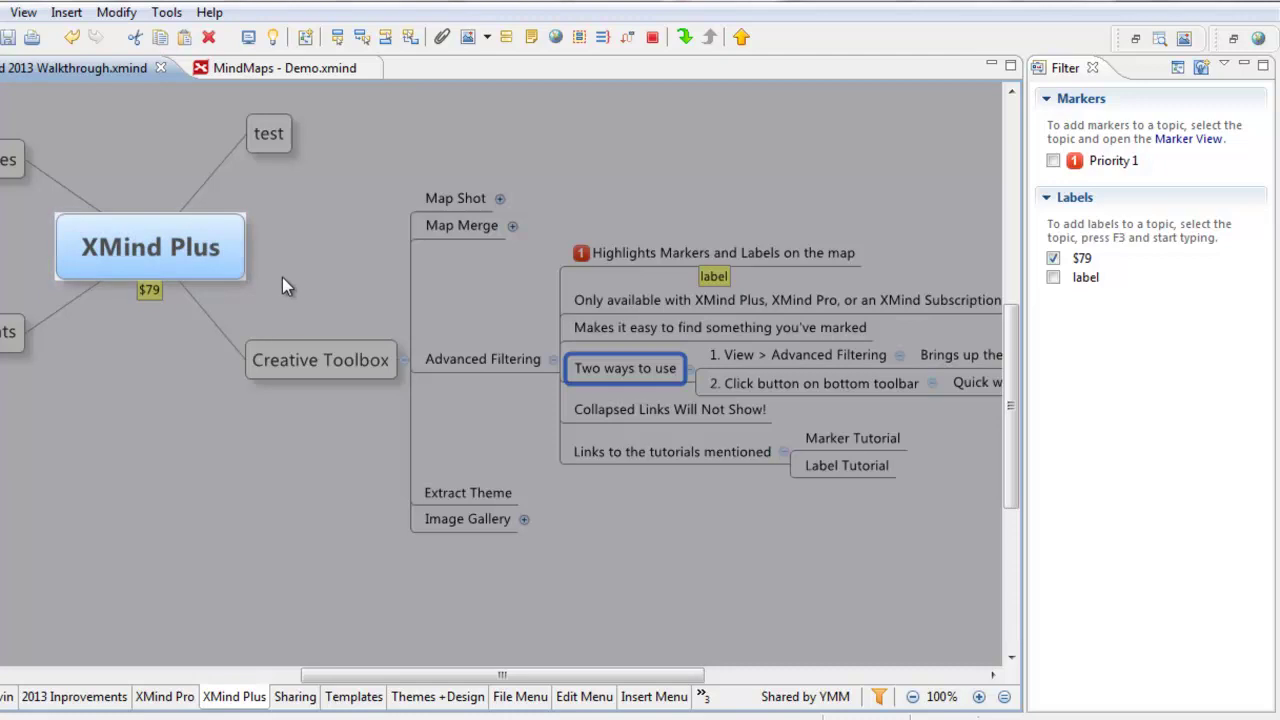
pyautogui.click(1054, 259)
# Filter the map by the label "label", clear that filter and close the filter view.
pyautogui.click(1060, 281)
pyautogui.click(1054, 278)
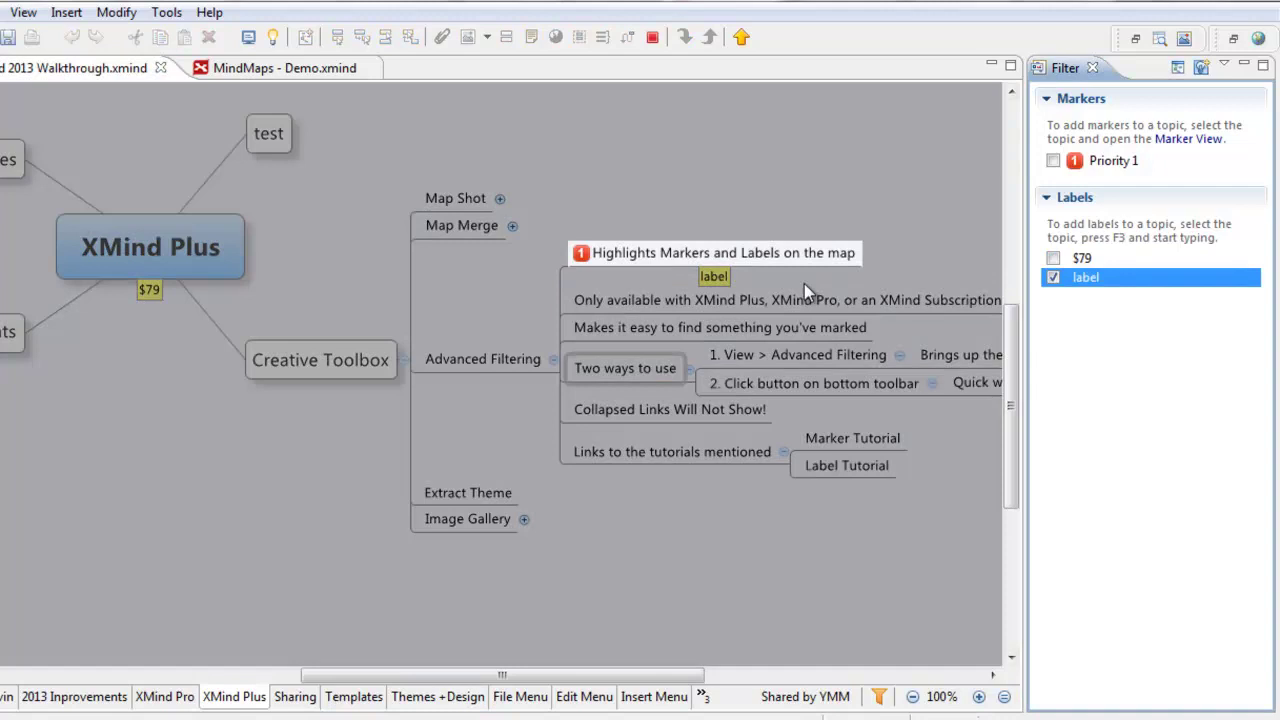
pyautogui.click(1053, 278)
pyautogui.click(1093, 68)
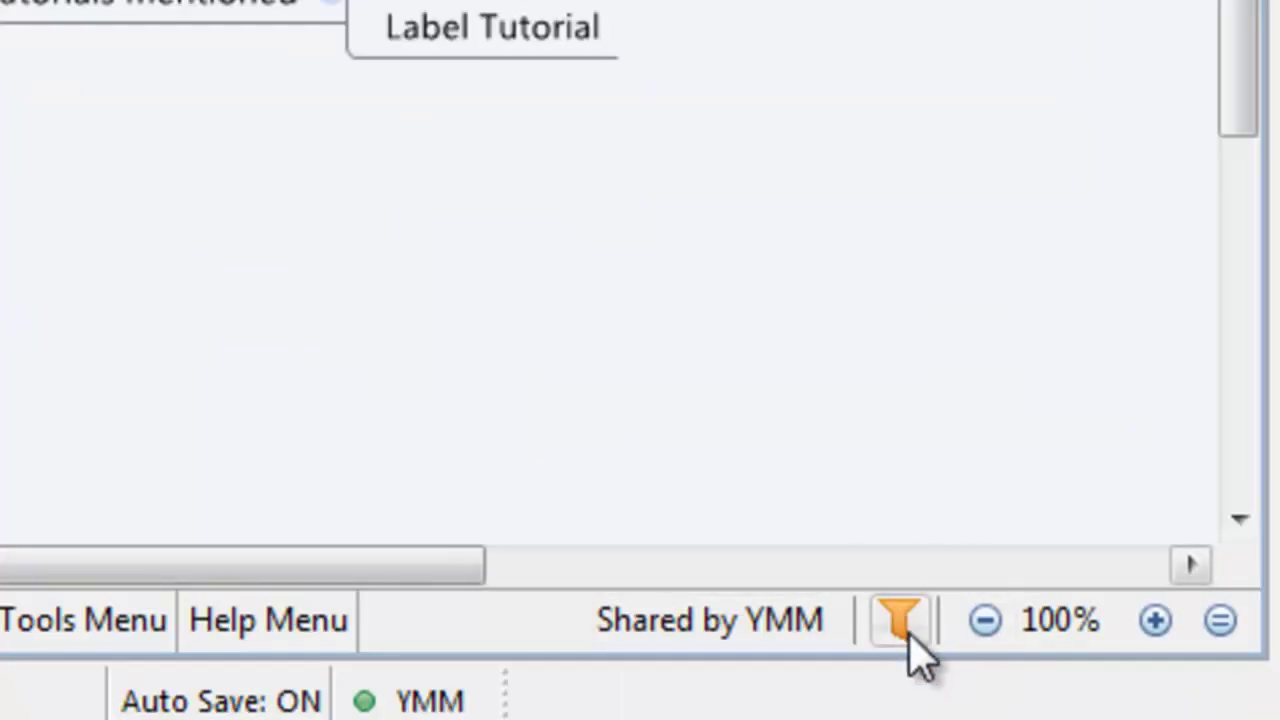
# Apply the quick filter for the Priority 1 marker to the map and turn it off again.
pyautogui.click(910, 628)
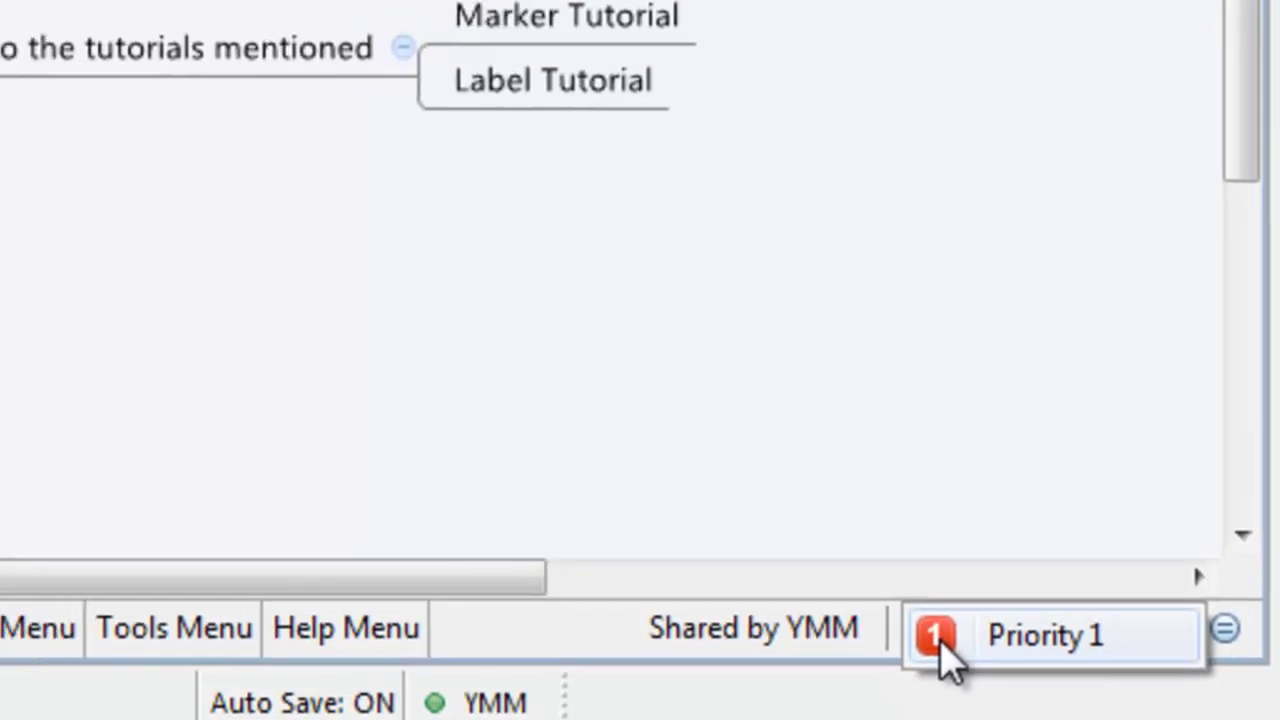
pyautogui.click(912, 640)
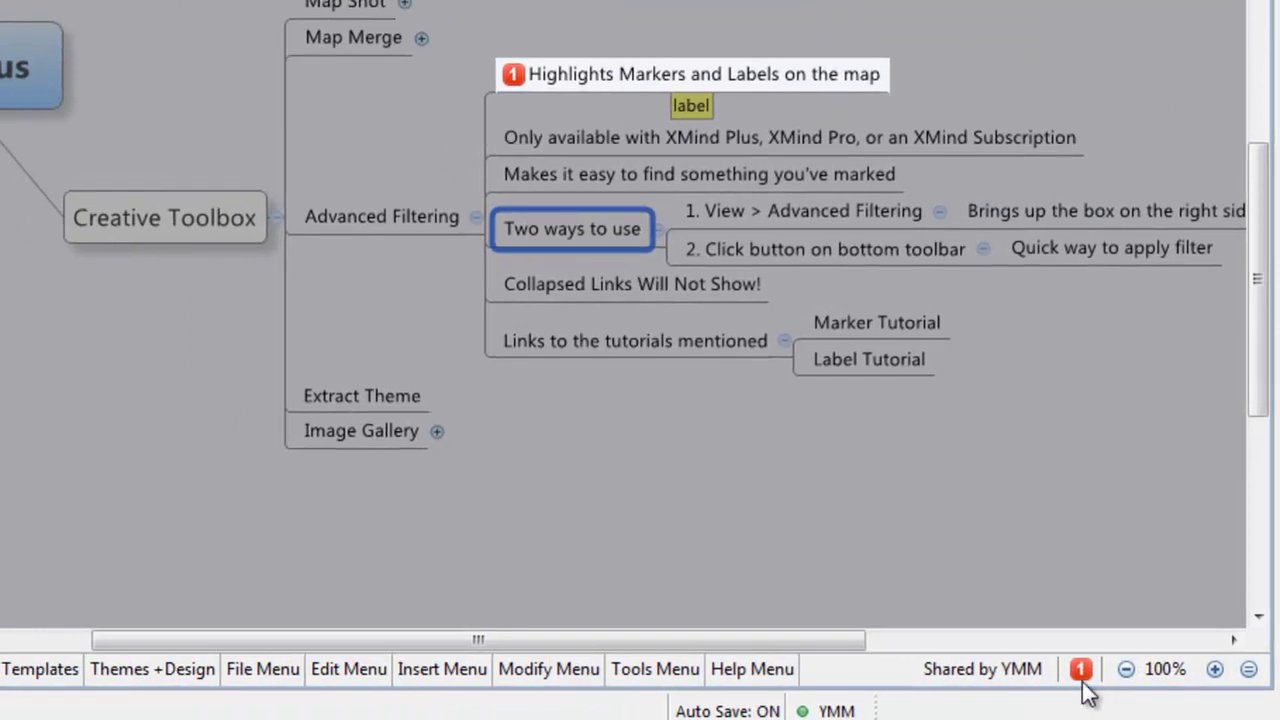
pyautogui.click(152, 230)
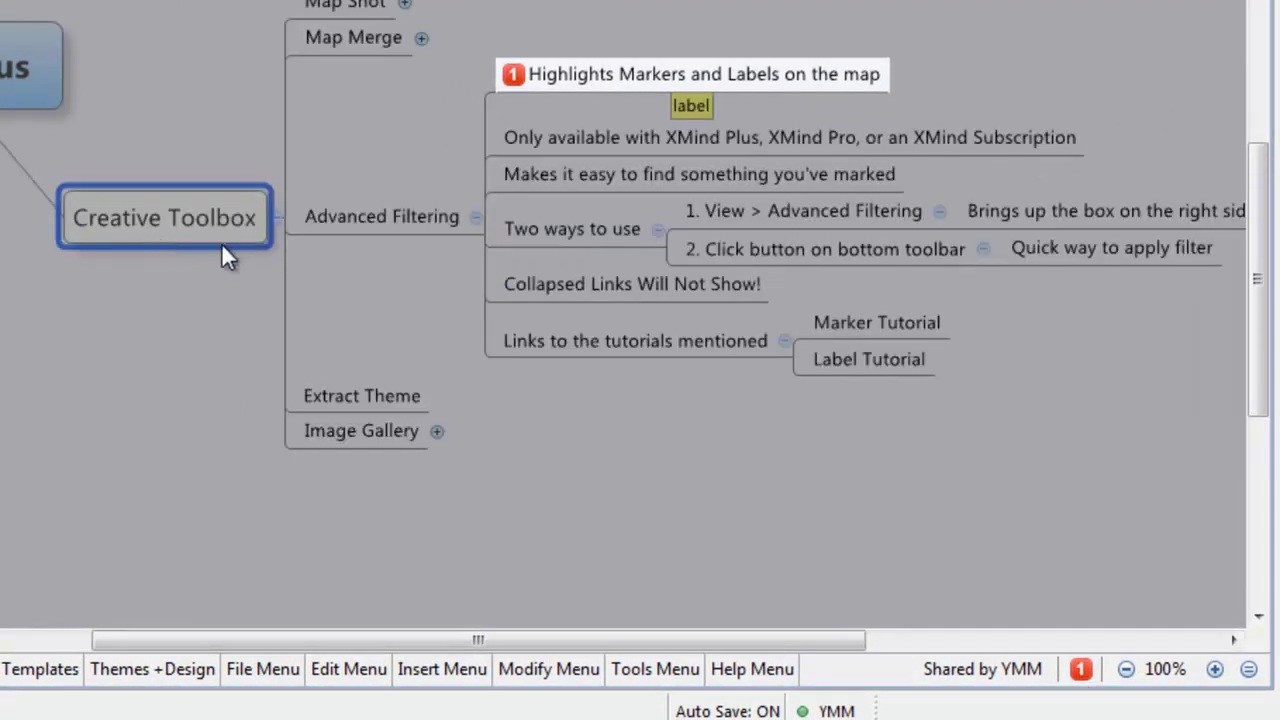
pyautogui.click(362, 218)
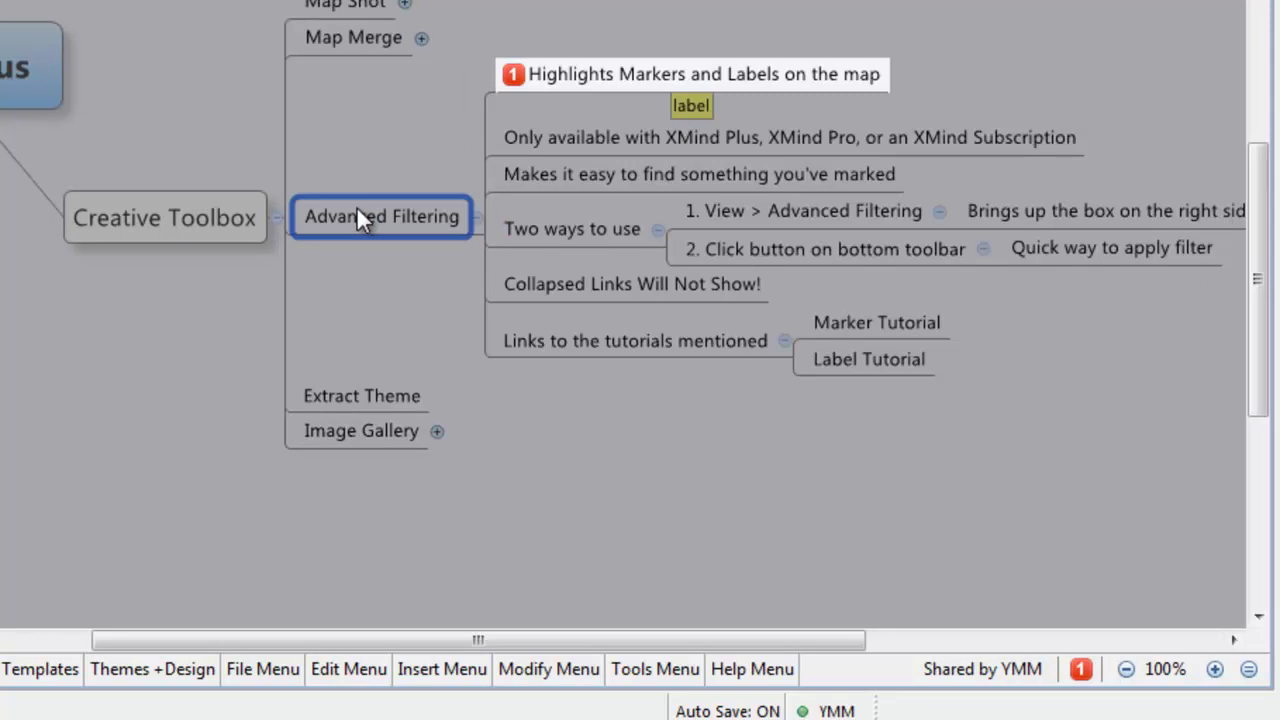
pyautogui.click(1085, 675)
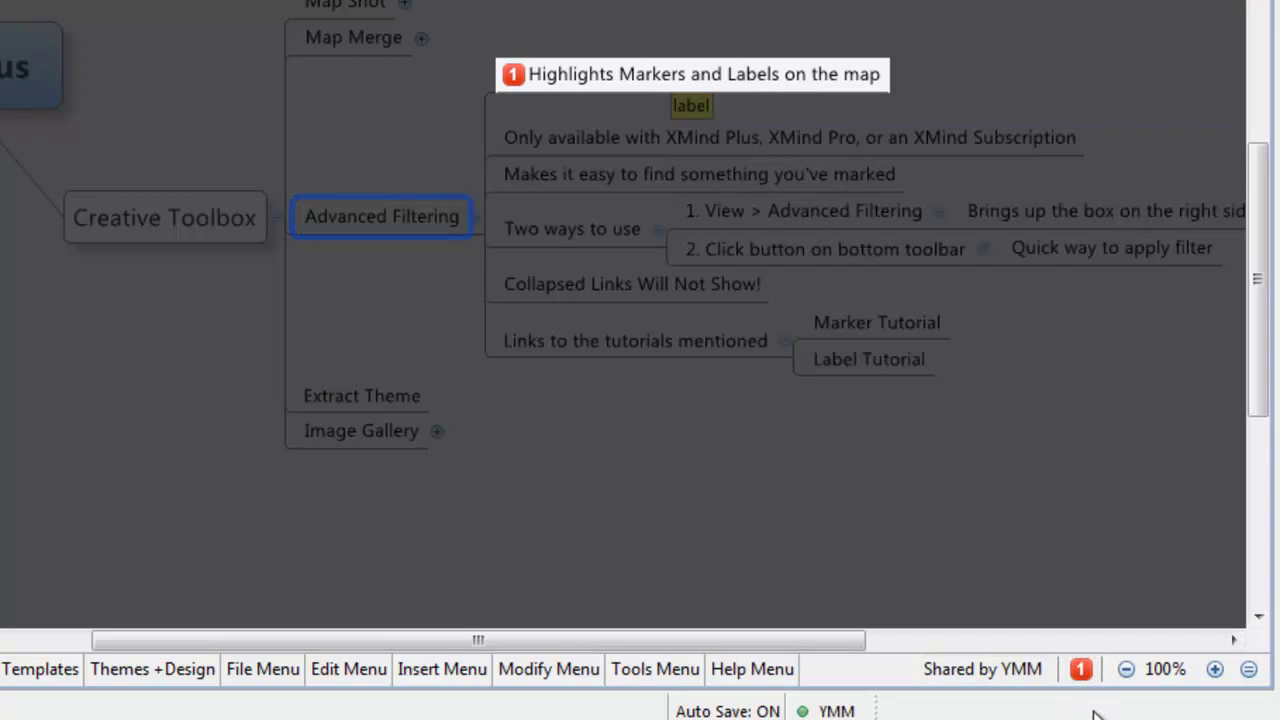
pyautogui.click(1085, 672)
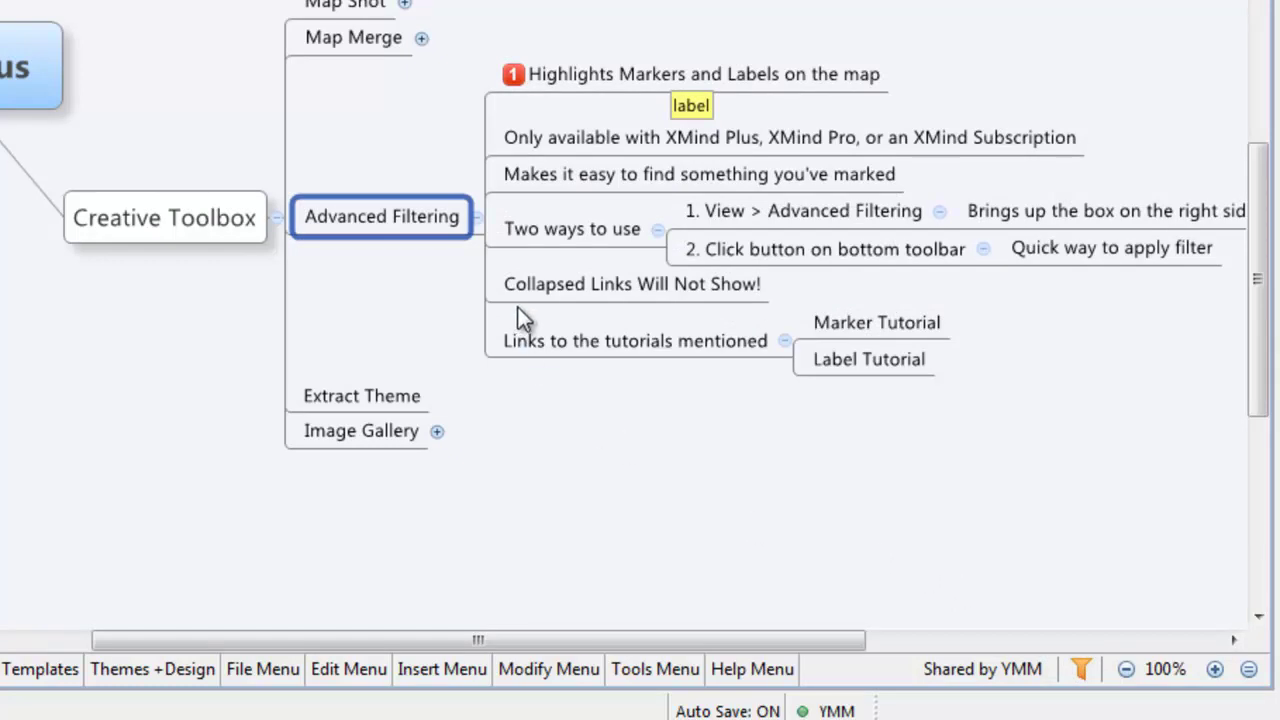
# Collapse the subtopics of "Links to the tutorials mentioned" and expand them again.
pyautogui.click(543, 293)
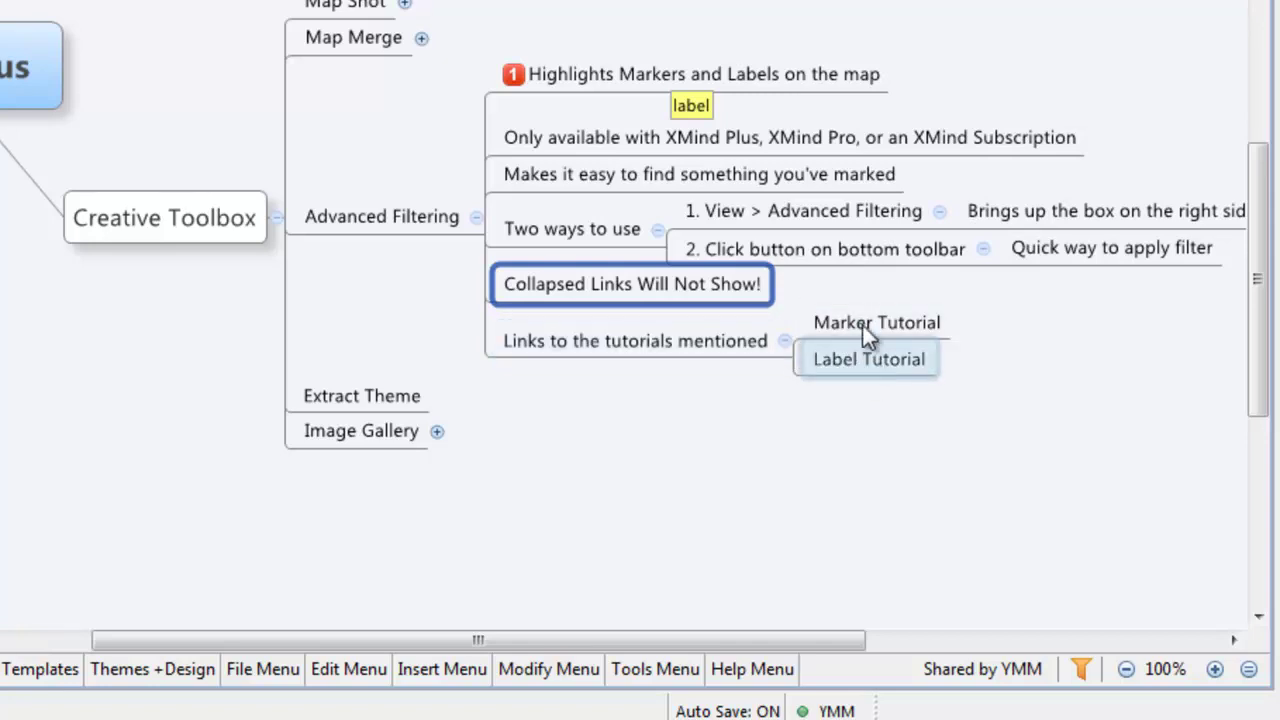
pyautogui.click(783, 339)
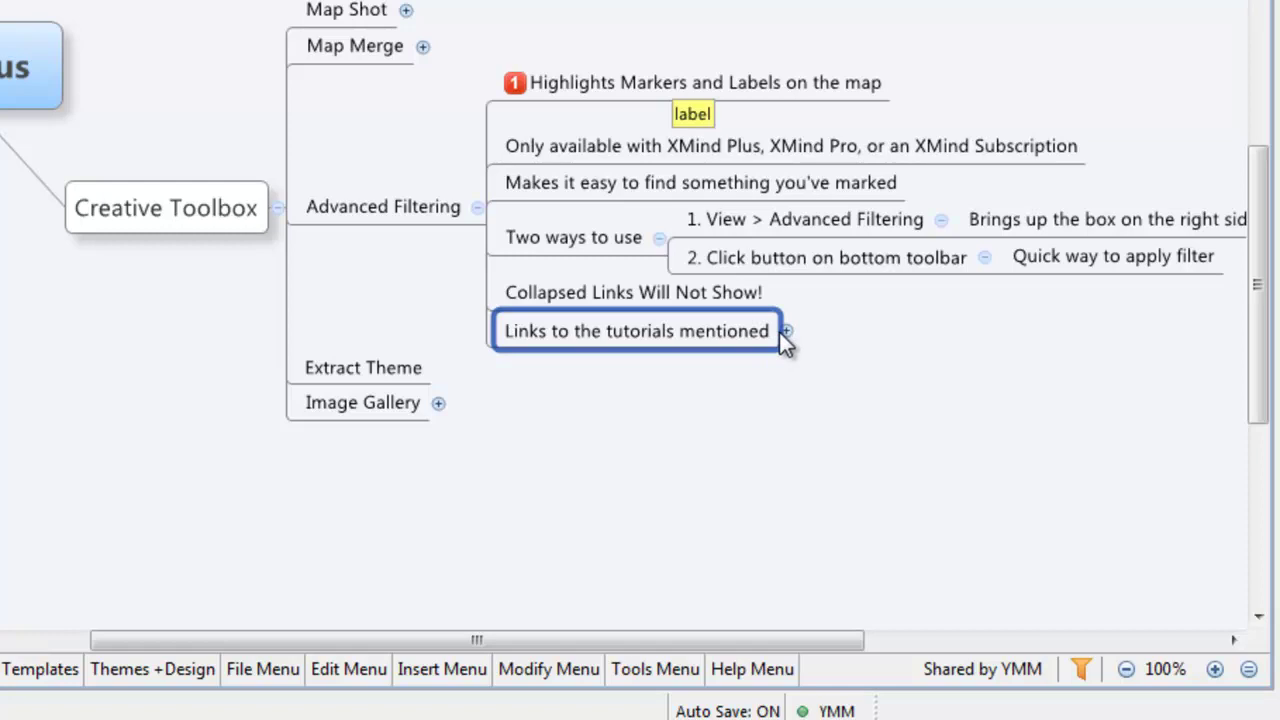
pyautogui.click(787, 330)
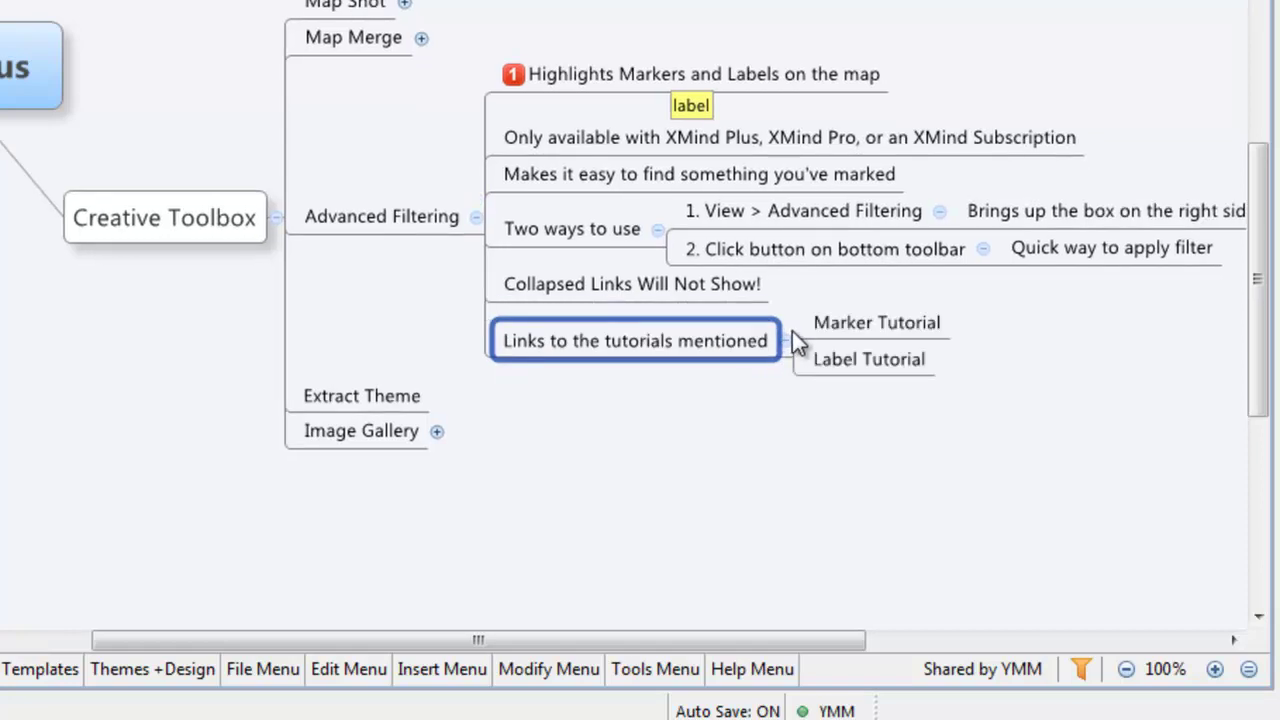
# Turn on the quick Priority 1 marker filter and select the Creative Toolbox topic.
pyautogui.click(1081, 669)
pyautogui.click(1105, 669)
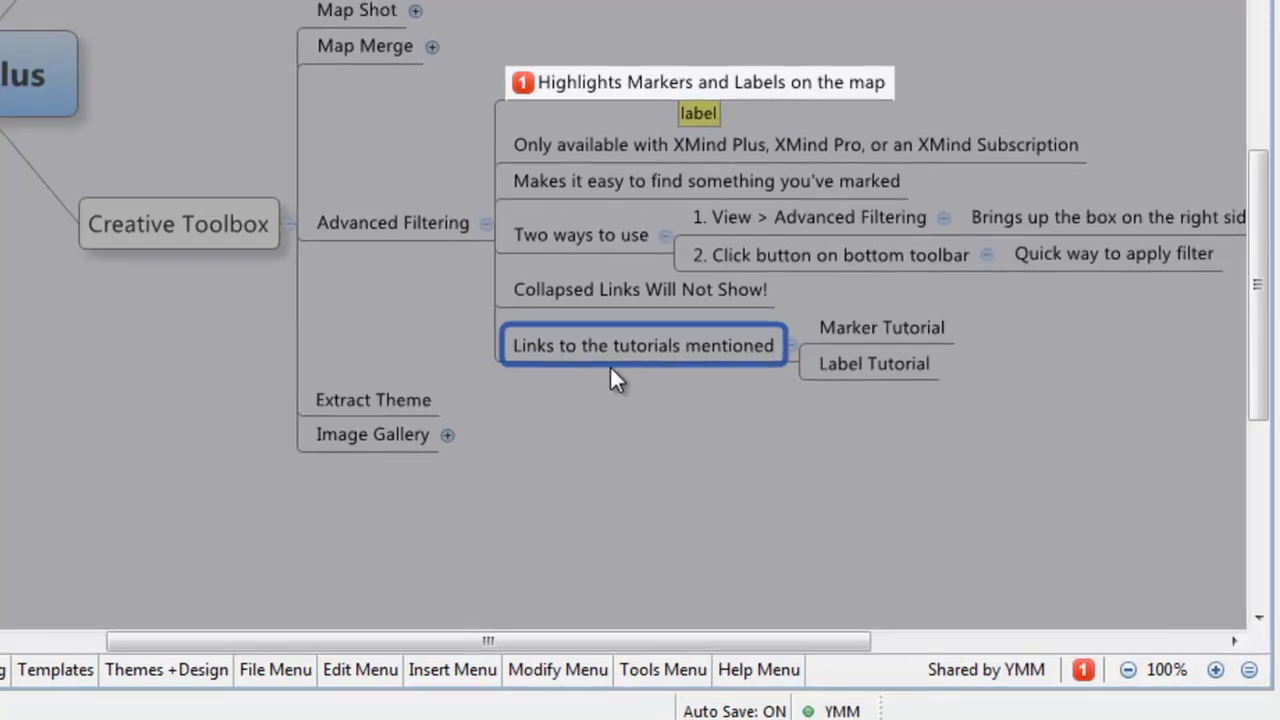
pyautogui.click(219, 243)
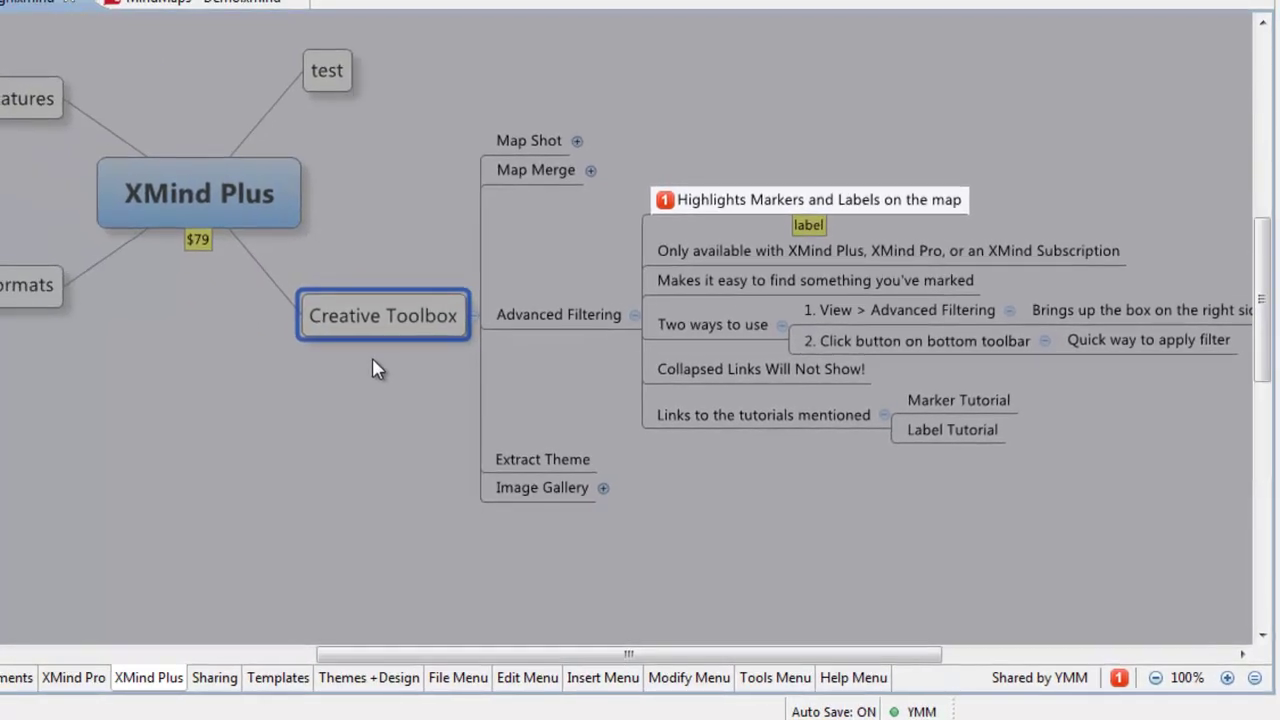
# Expand all subtopics of the Creative Toolbox topic and reapply the quick Priority 1 marker filter to the expanded map.
pyautogui.hotkey('ctrl', 'alt', '/')
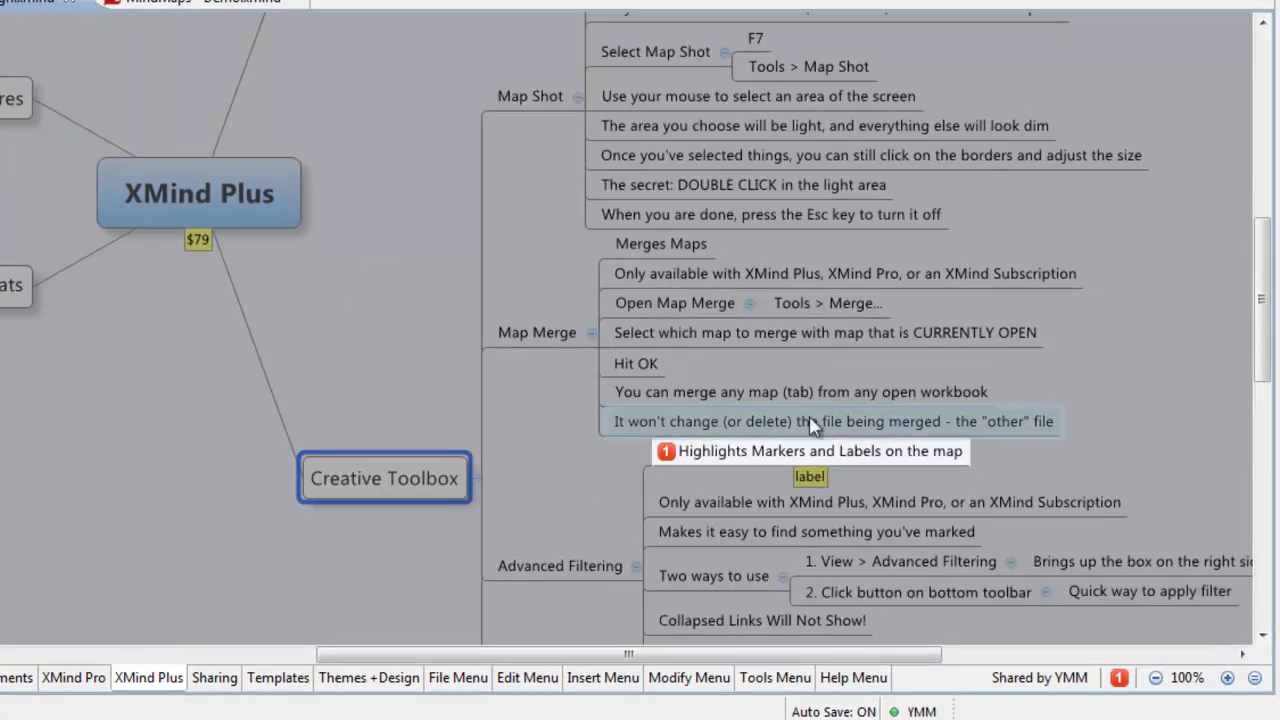
pyautogui.scroll(3, 873, 201)
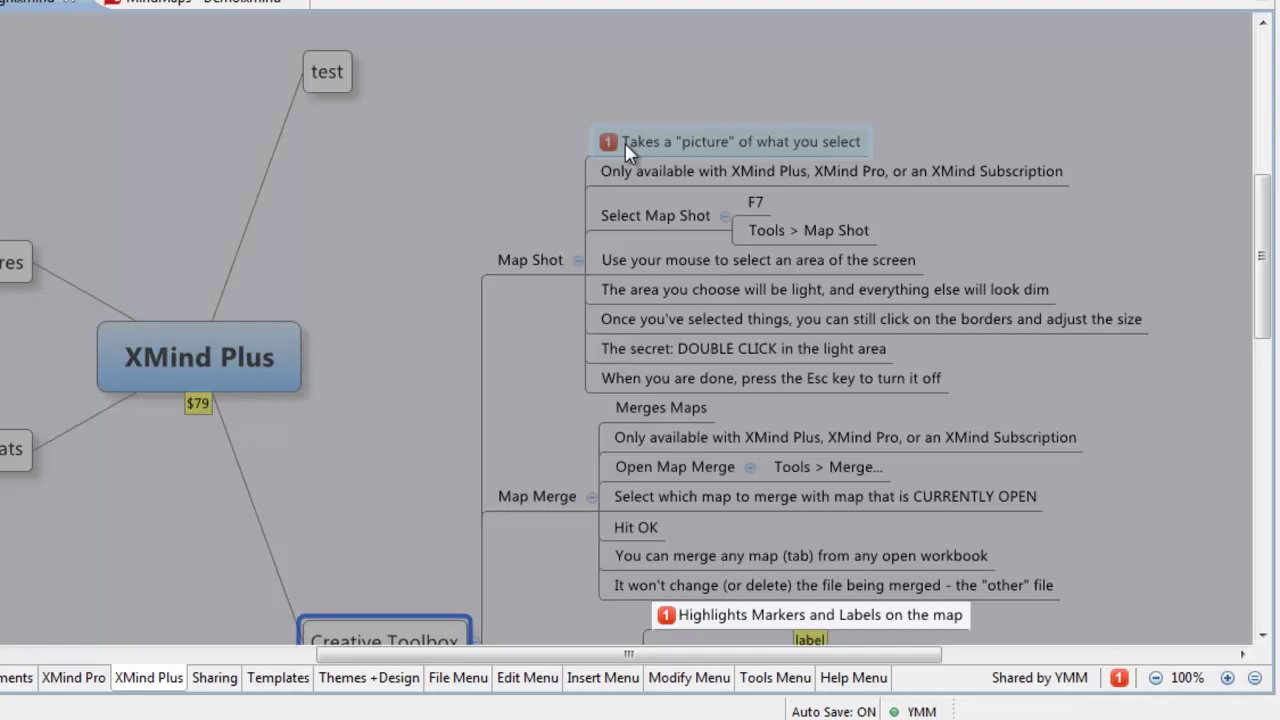
pyautogui.click(1158, 680)
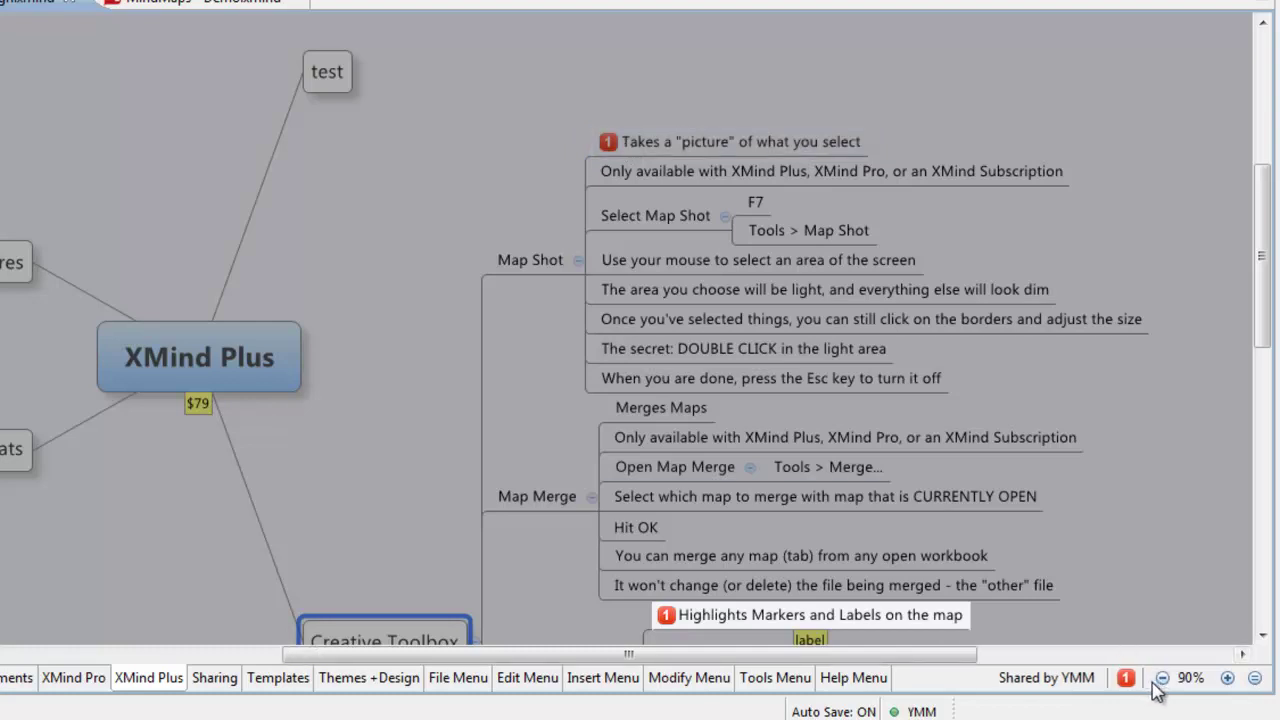
pyautogui.click(1160, 679)
pyautogui.click(1160, 679)
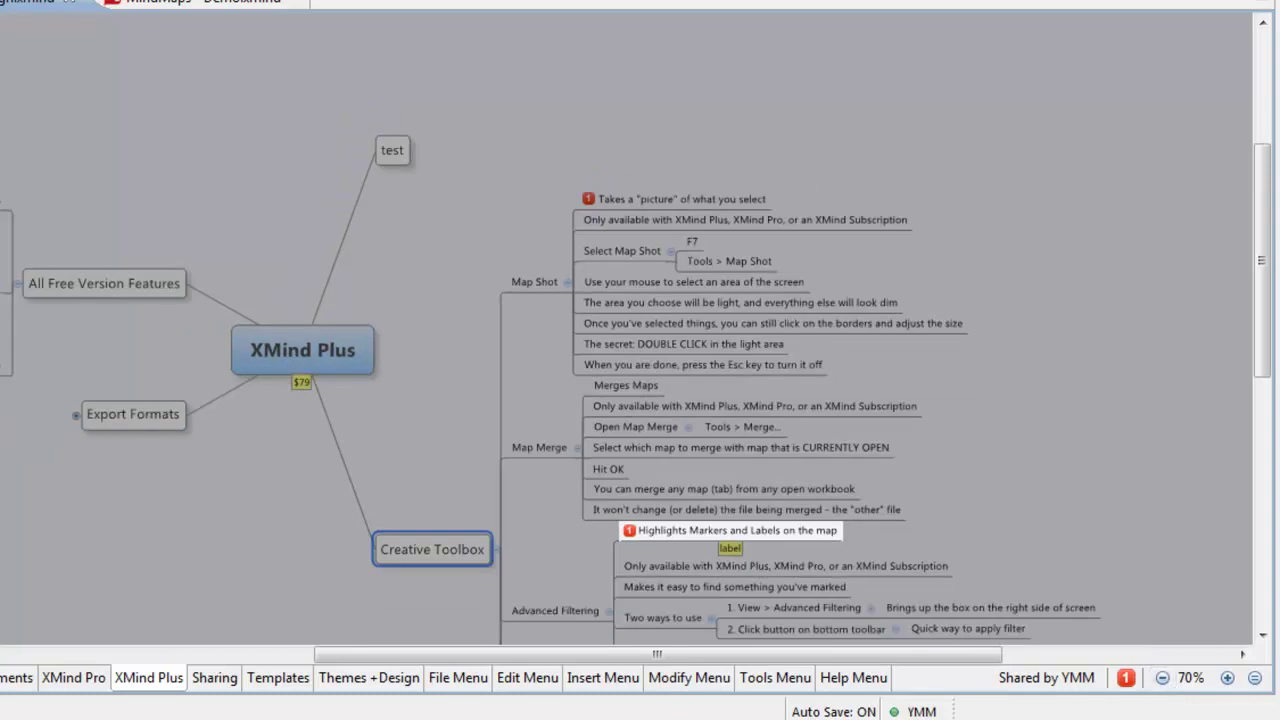
pyautogui.moveTo(1269, 372); pyautogui.dragTo(1273, 436)
pyautogui.click(1161, 678)
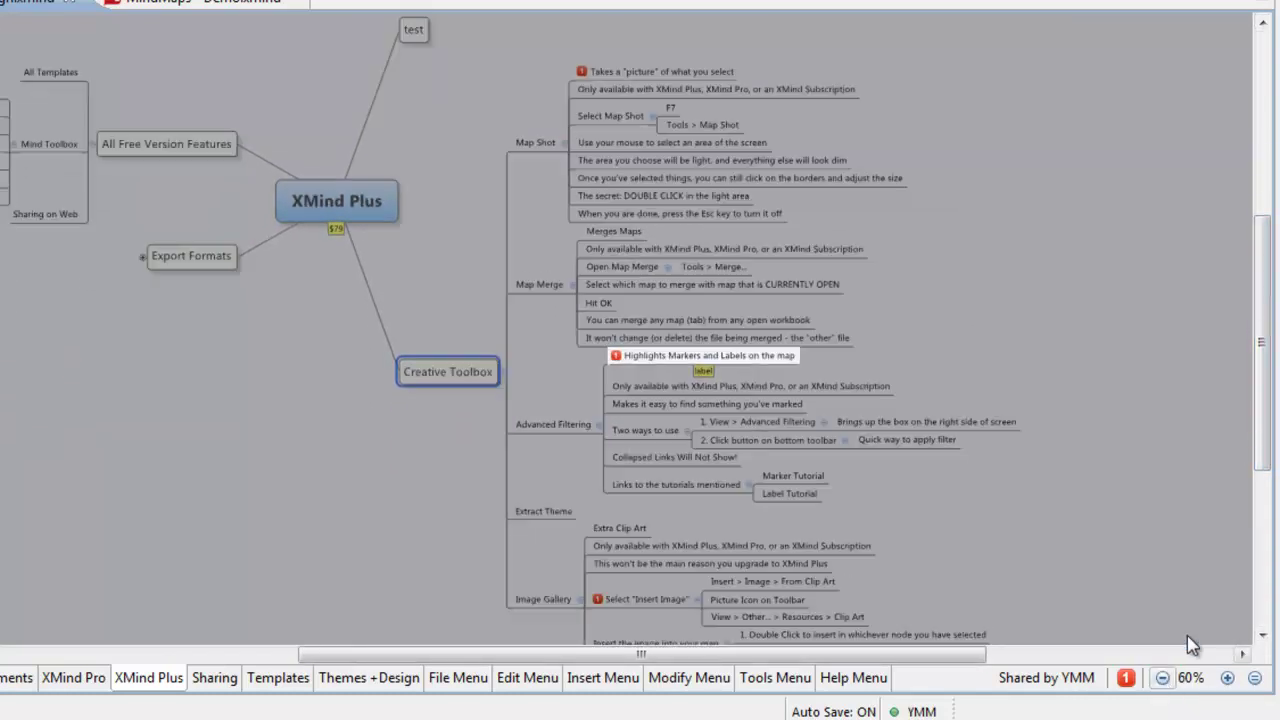
pyautogui.click(1126, 680)
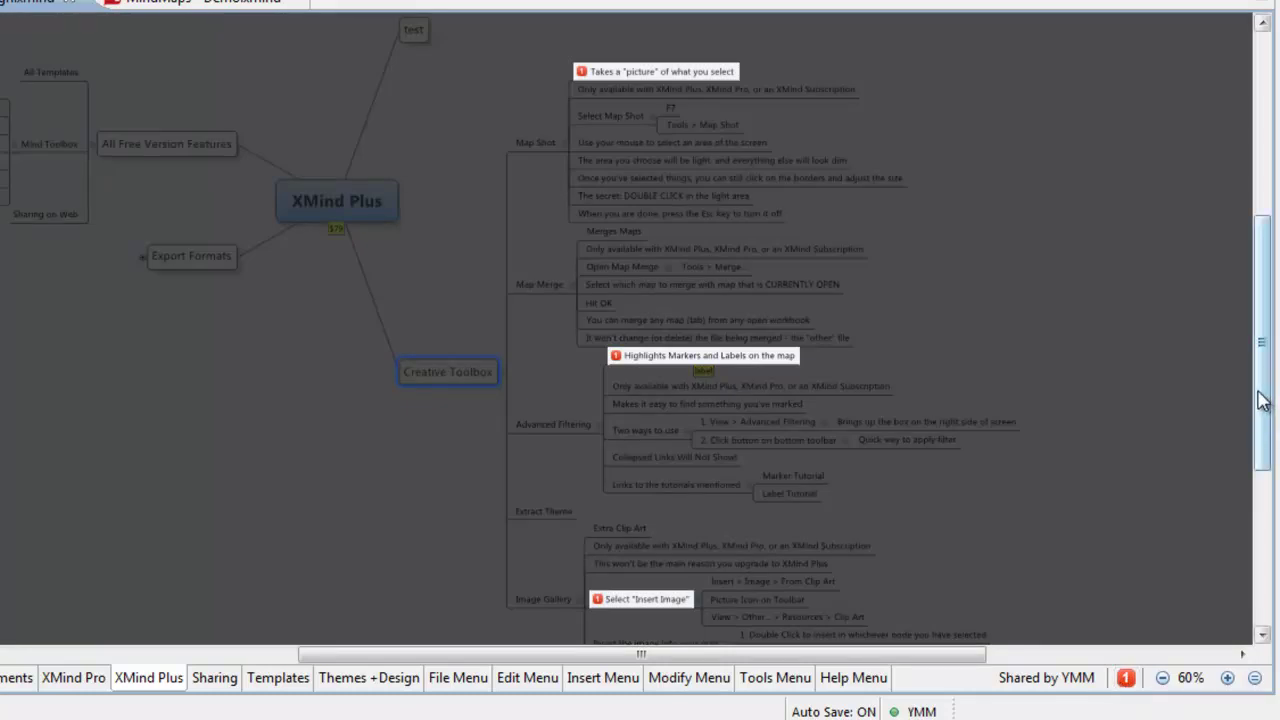
pyautogui.moveTo(1268, 400)
pyautogui.mouseDown()
pyautogui.moveTo(1268, 560)
pyautogui.moveTo(1268, 410)
pyautogui.mouseUp()
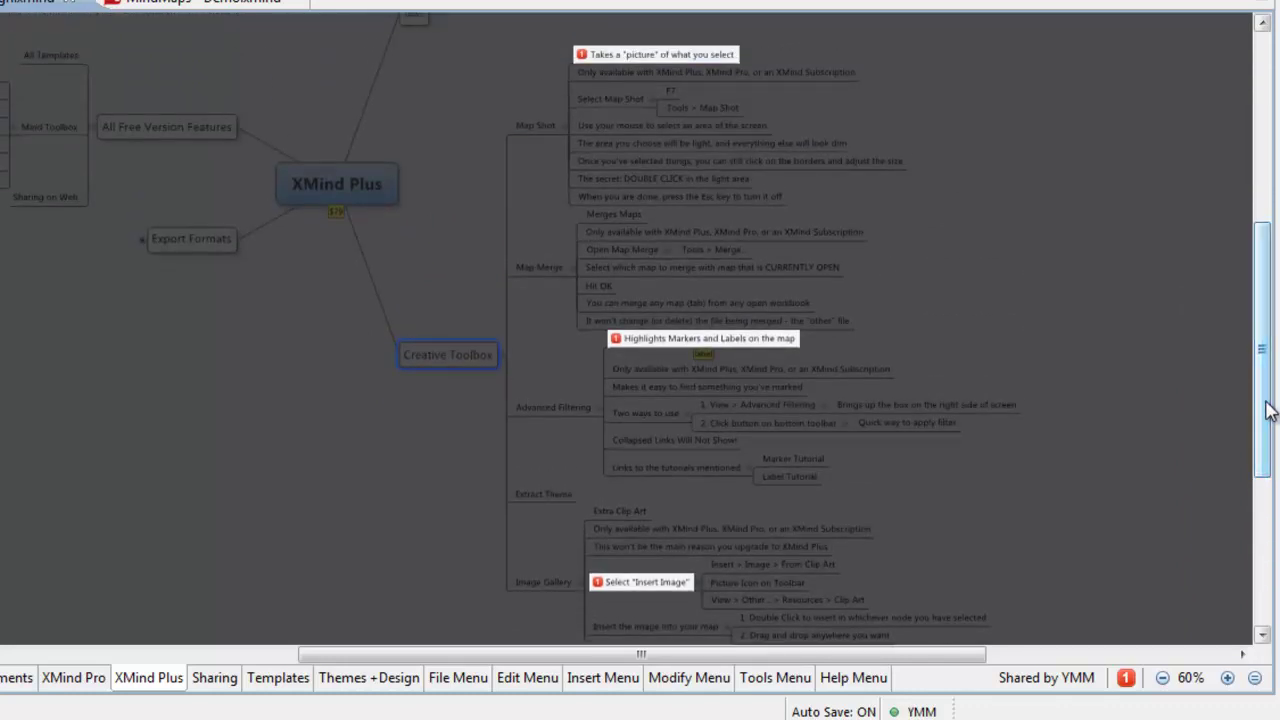
# Turn off the Priority 1 marker filter and return the map to 100% zoom.
pyautogui.click(1126, 677)
pyautogui.click(1227, 677)
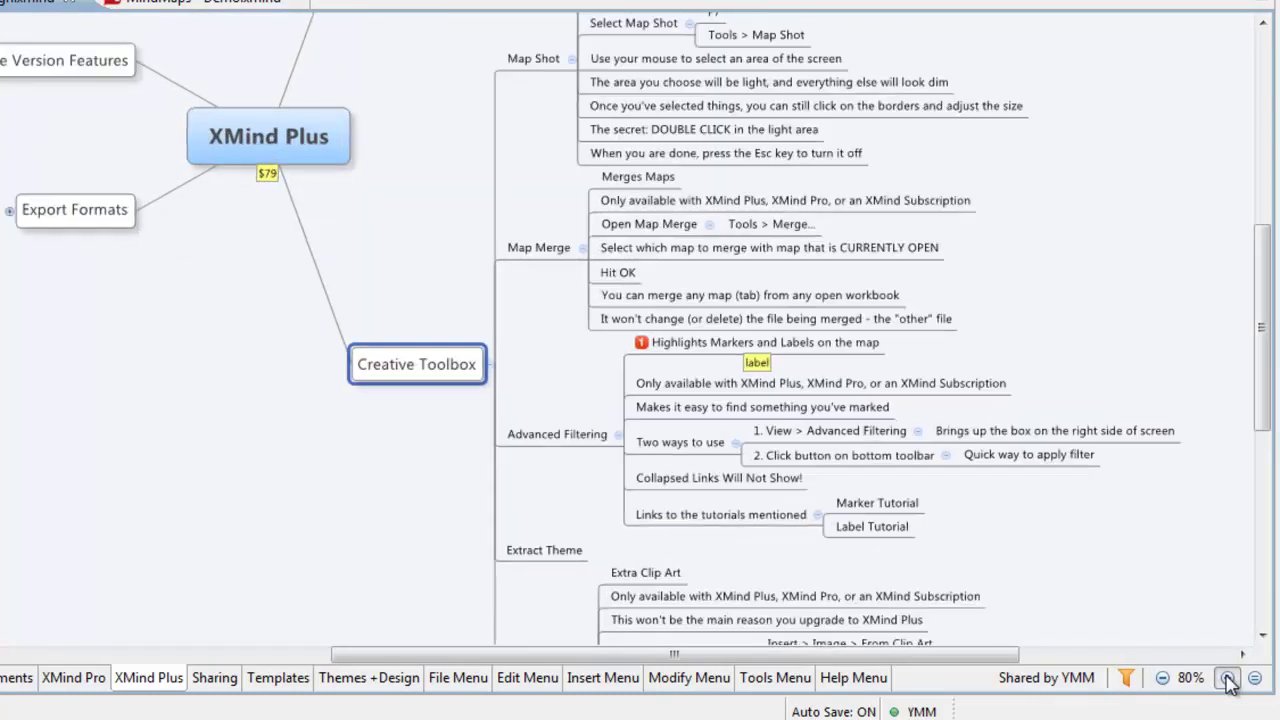
pyautogui.click(1227, 677)
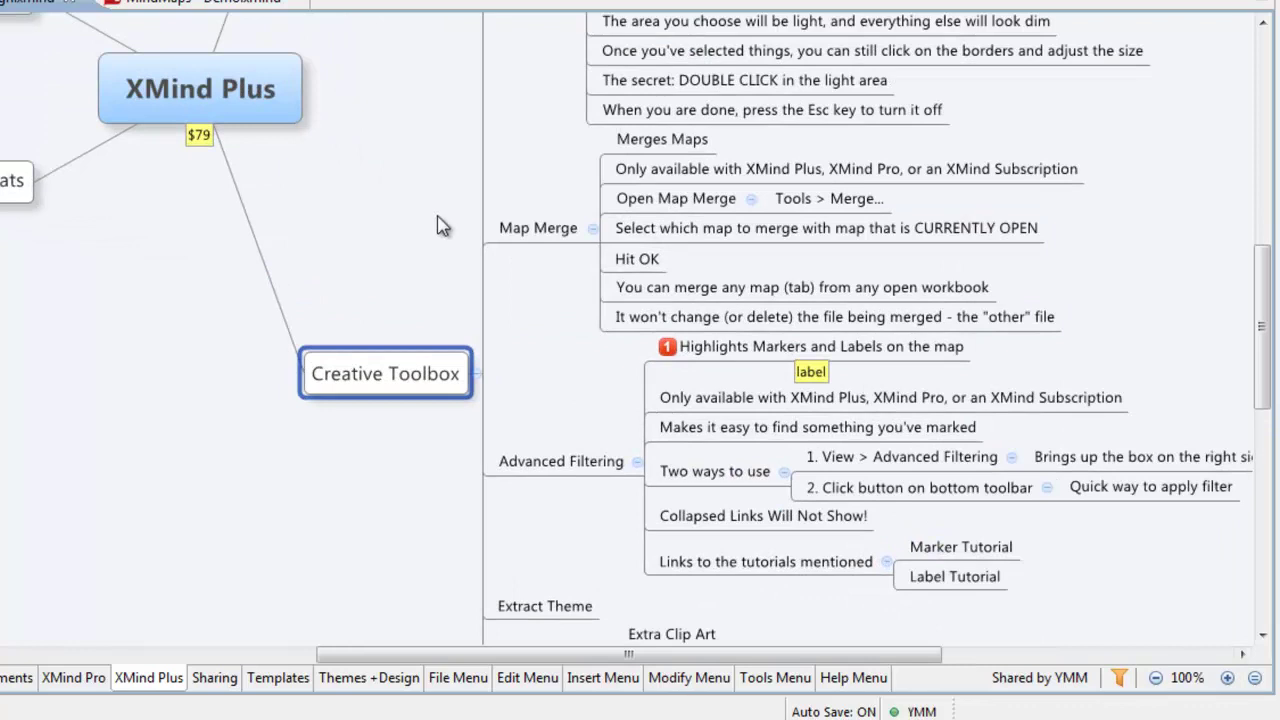
pyautogui.scroll(-3, 668, 466)
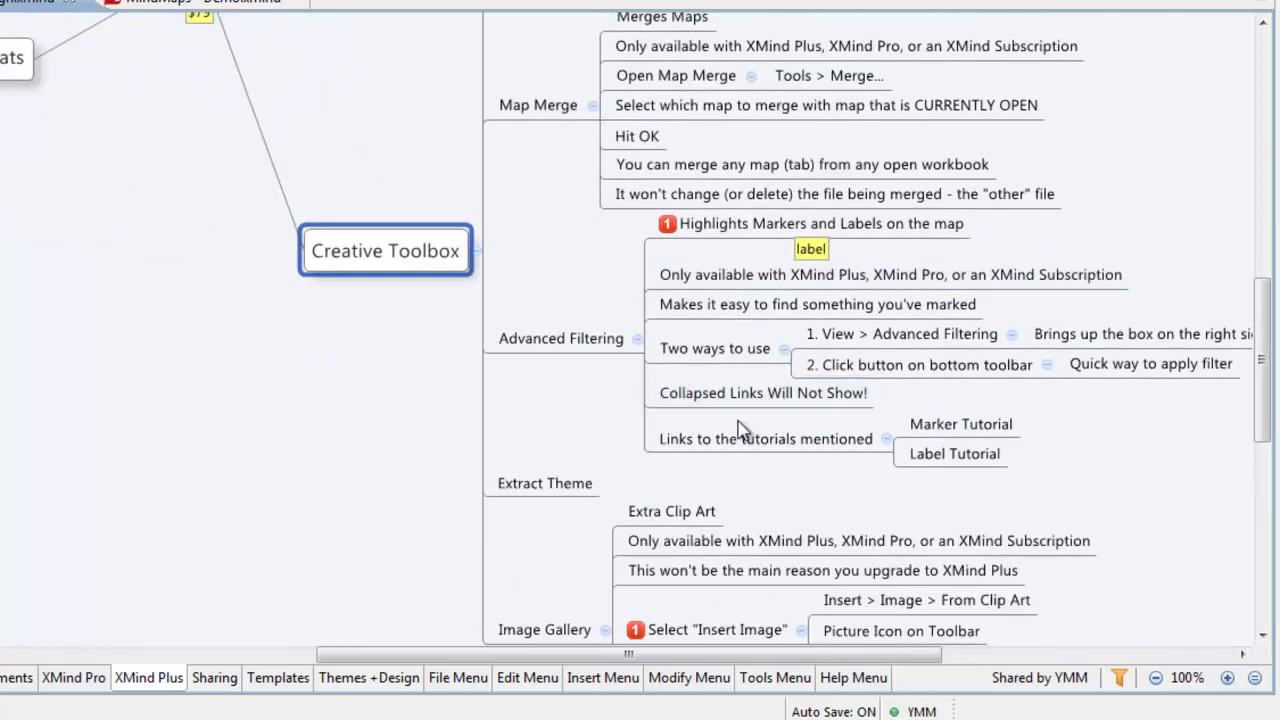
pyautogui.hscroll(3, 775, 481)
pyautogui.click(368, 340)
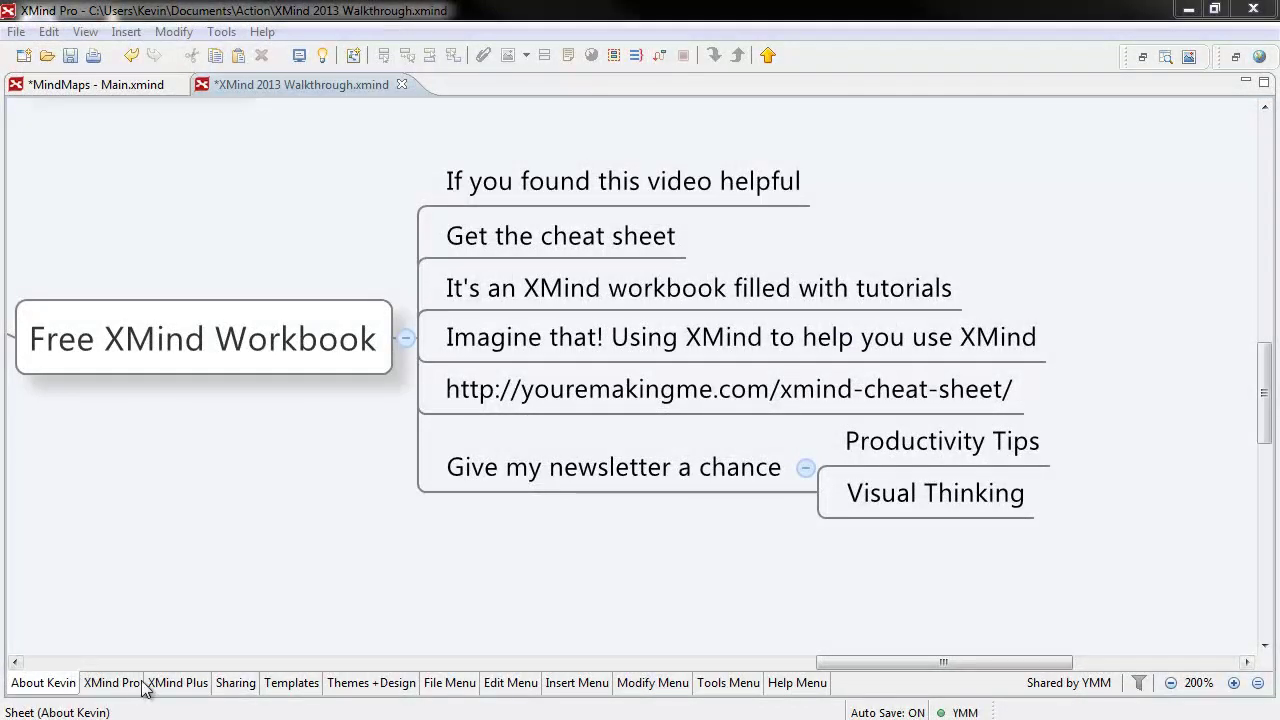
# Look through the XMind Plus and Edit Menu sheets of the walkthrough workbook and return to the sheet about the author.
pyautogui.click(178, 686)
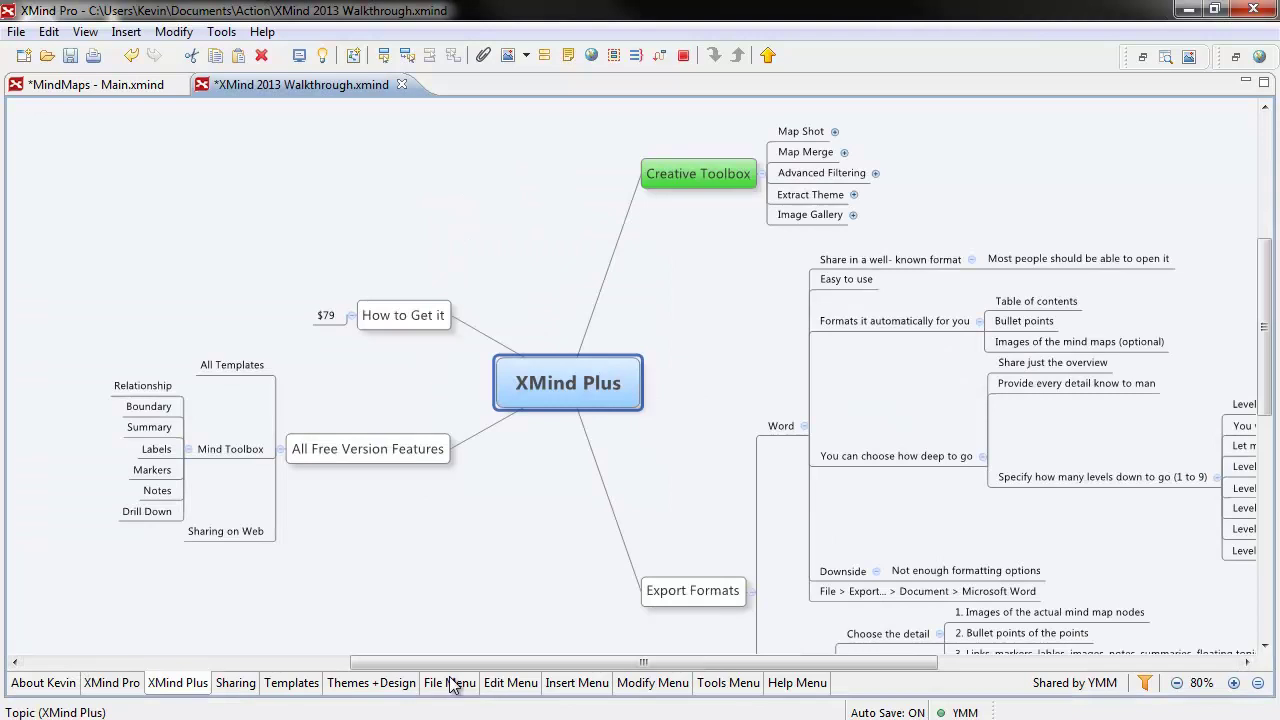
pyautogui.click(518, 690)
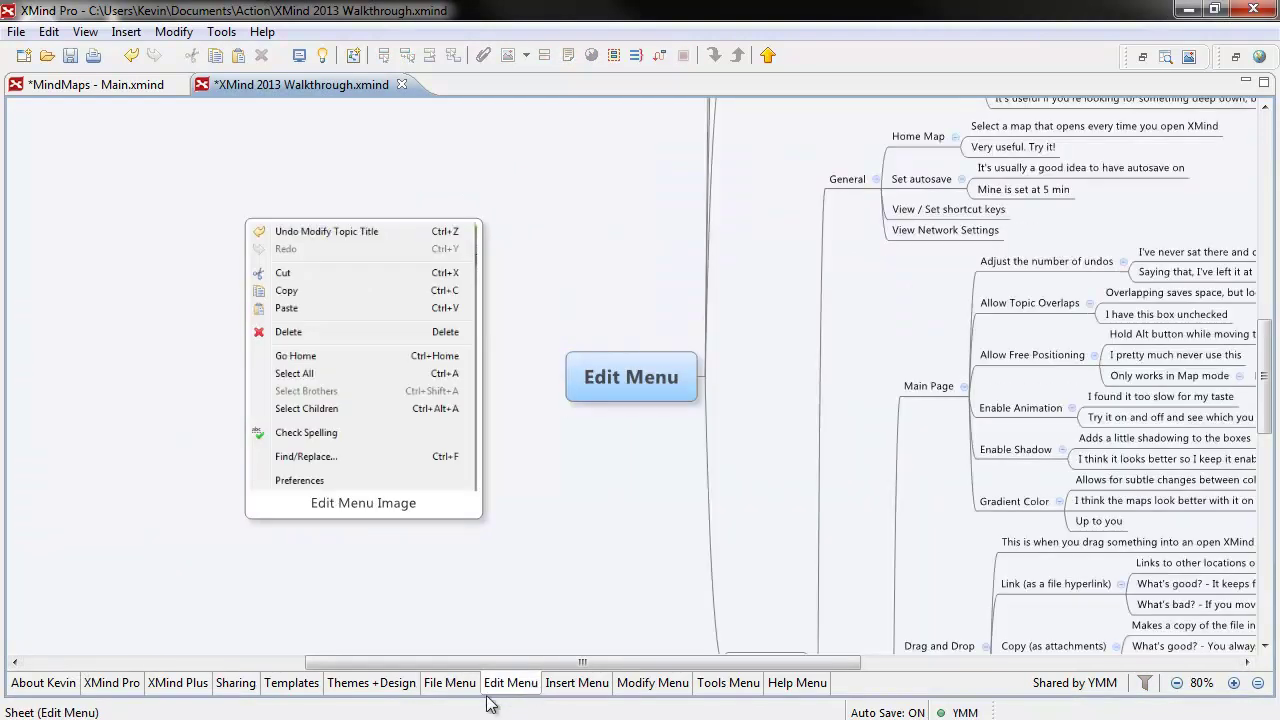
pyautogui.click(60, 688)
# Point out the cheat sheet link topic and the "Give my newsletter a chance" topic under Free XMind Workbook by selecting each.
pyautogui.moveTo(82, 686)
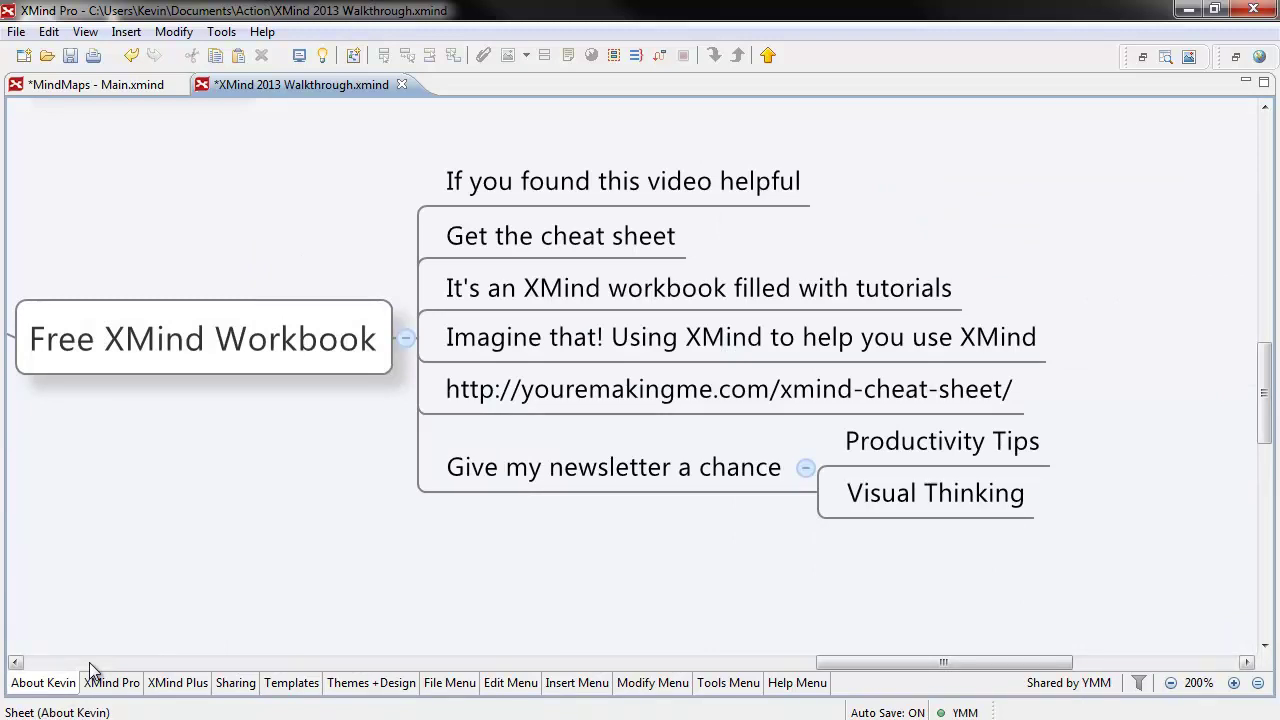
pyautogui.click(572, 401)
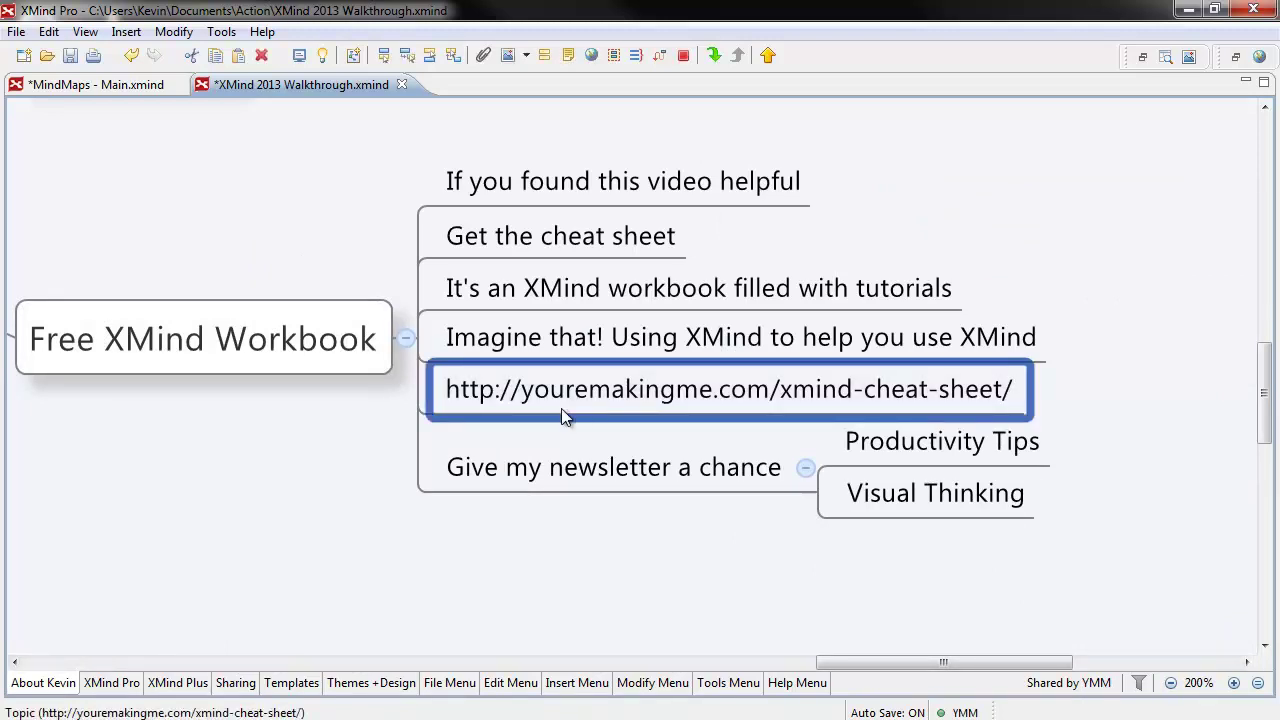
pyautogui.click(588, 482)
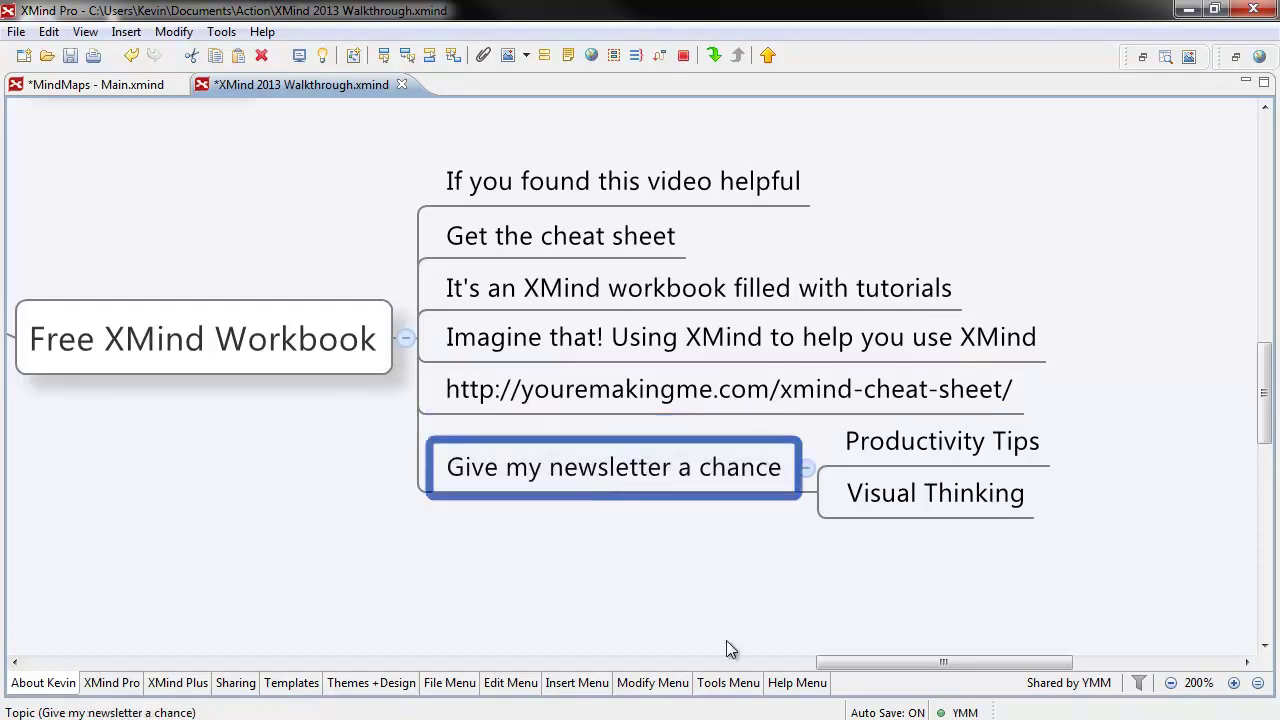